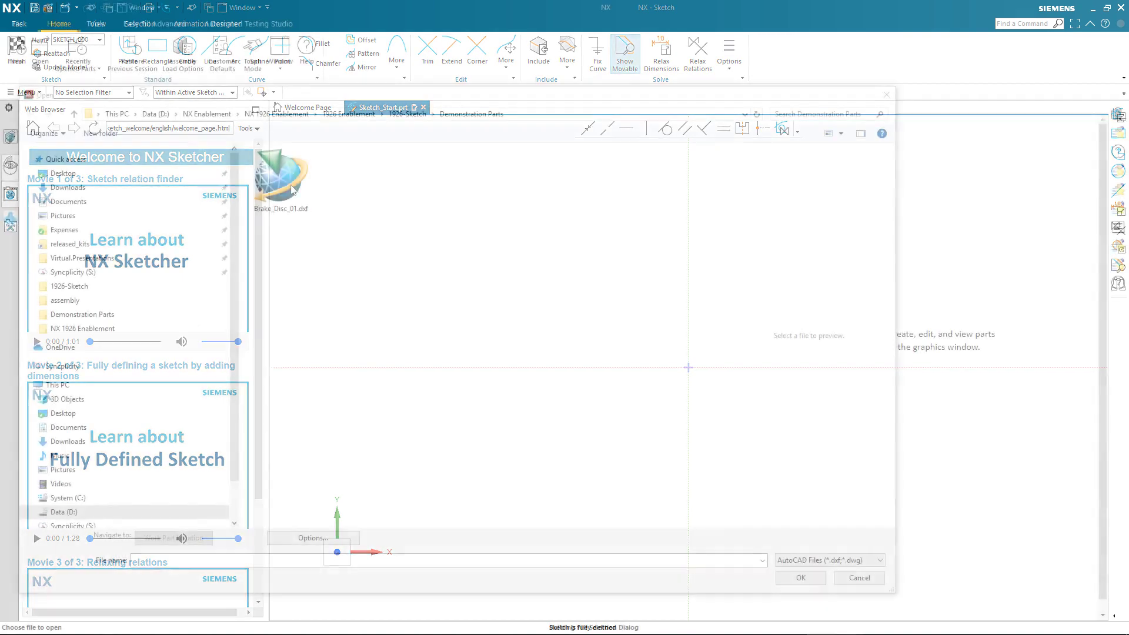
Step: Import Brake_Disc_01.dxf with the Drawing workflow and millimetre file units, generating a preview before finishing
click(811, 576)
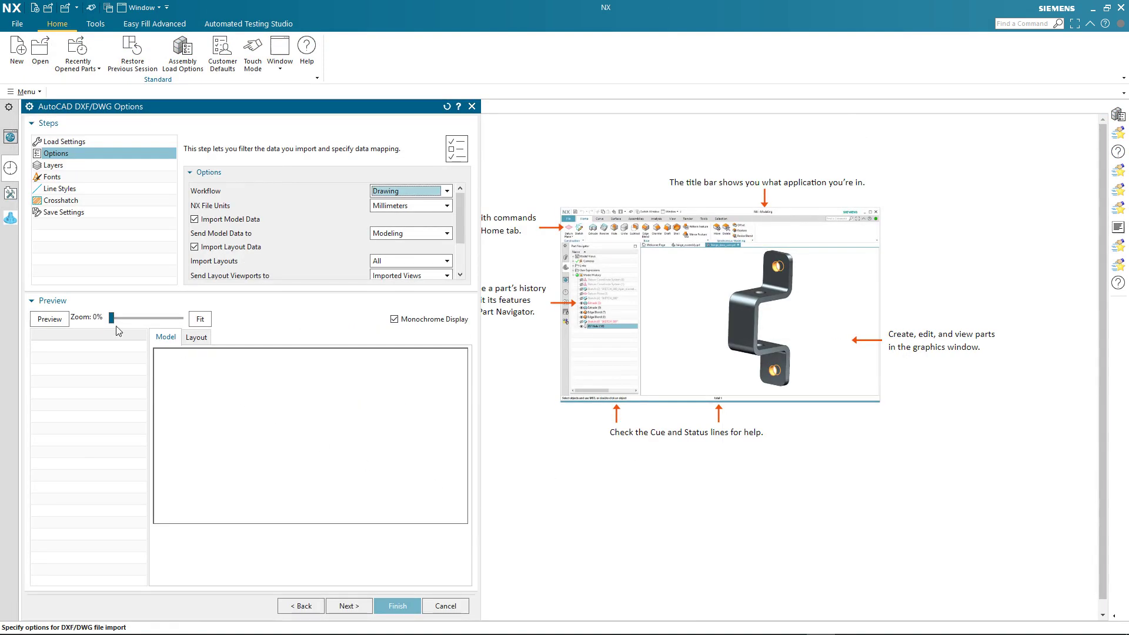
click(59, 318)
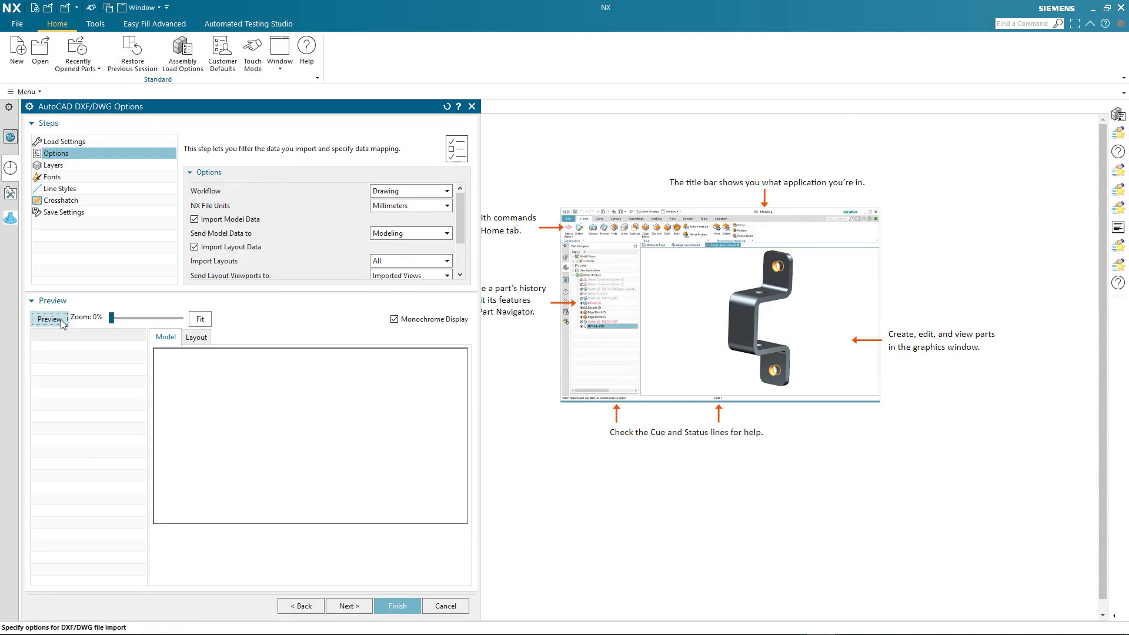
click(394, 606)
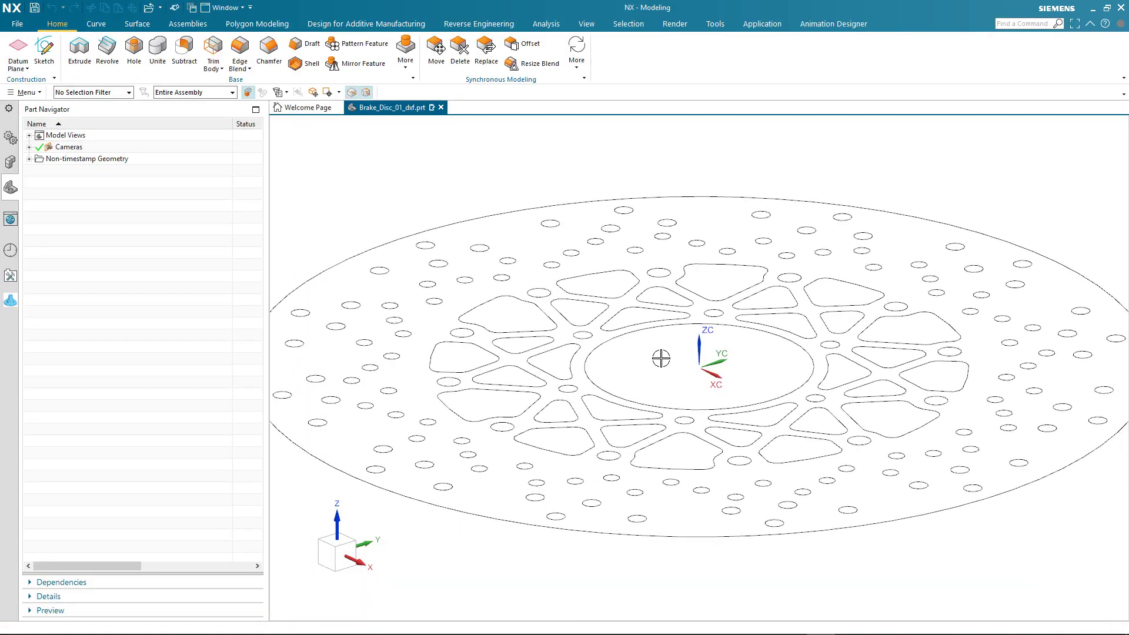
Step: Create a sketch on the XY plane and add all the imported brake disc curves to it
key(ctrl+f)
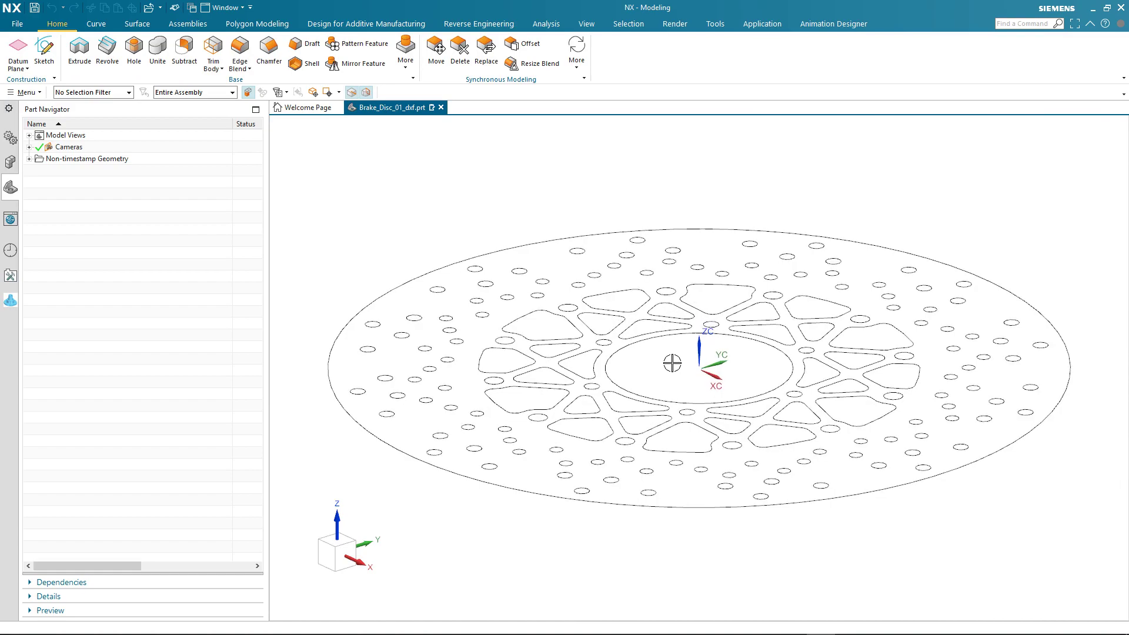
key(ctrl+alt+t)
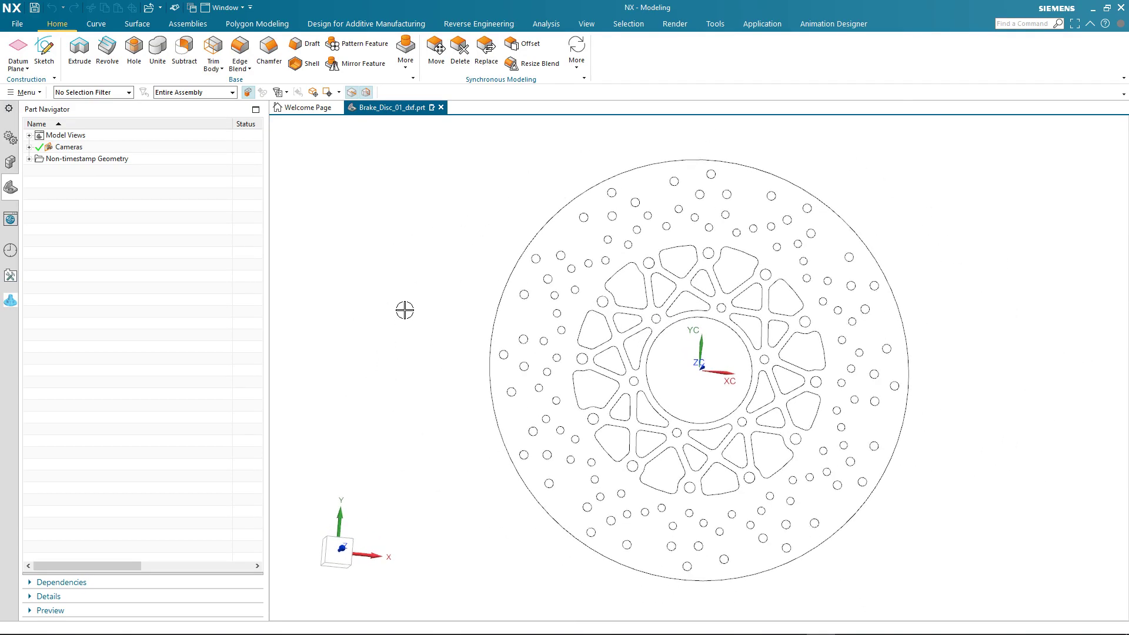
click(44, 51)
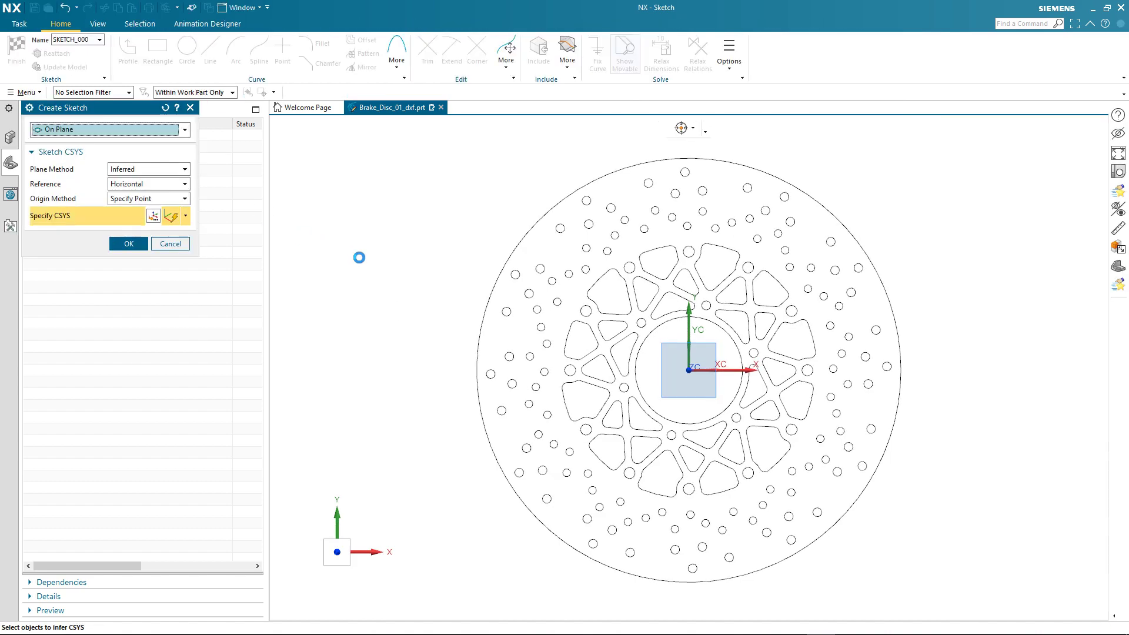
middle_click(359, 257)
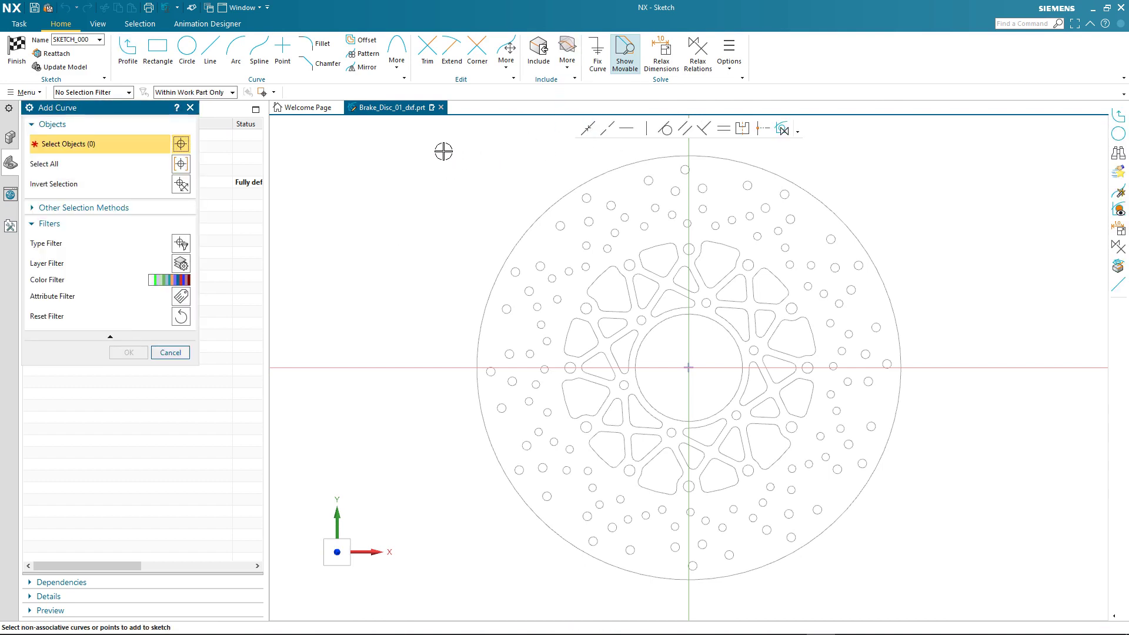
drag(443, 151, 951, 588)
click(129, 353)
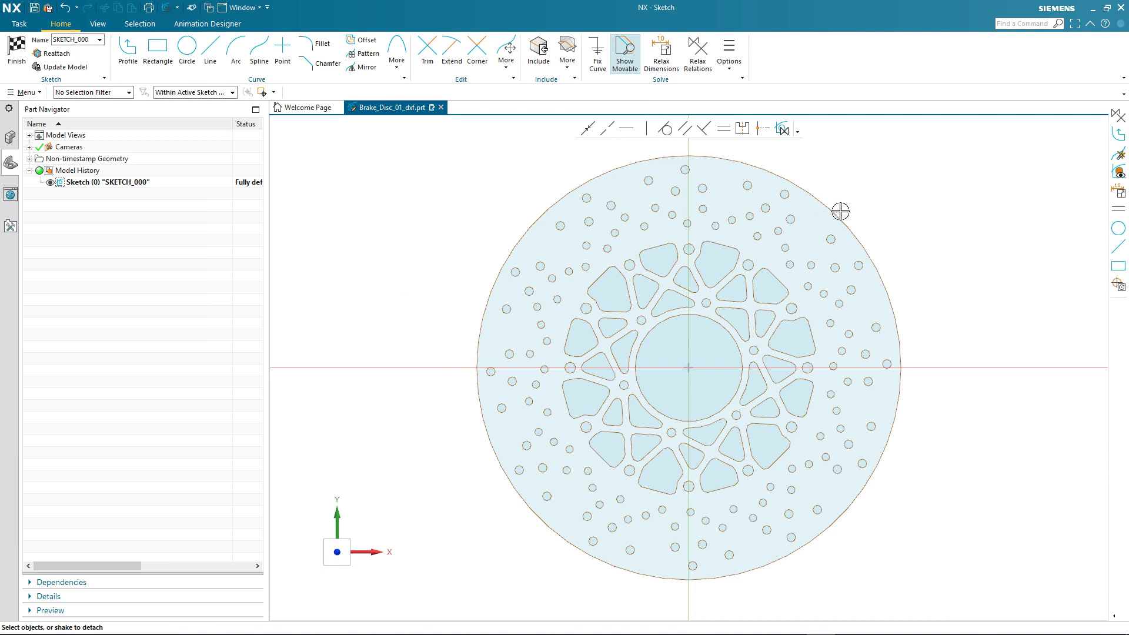
Step: Add a diameter dimension to the disc's outer circle and set it to 370 mm
click(862, 234)
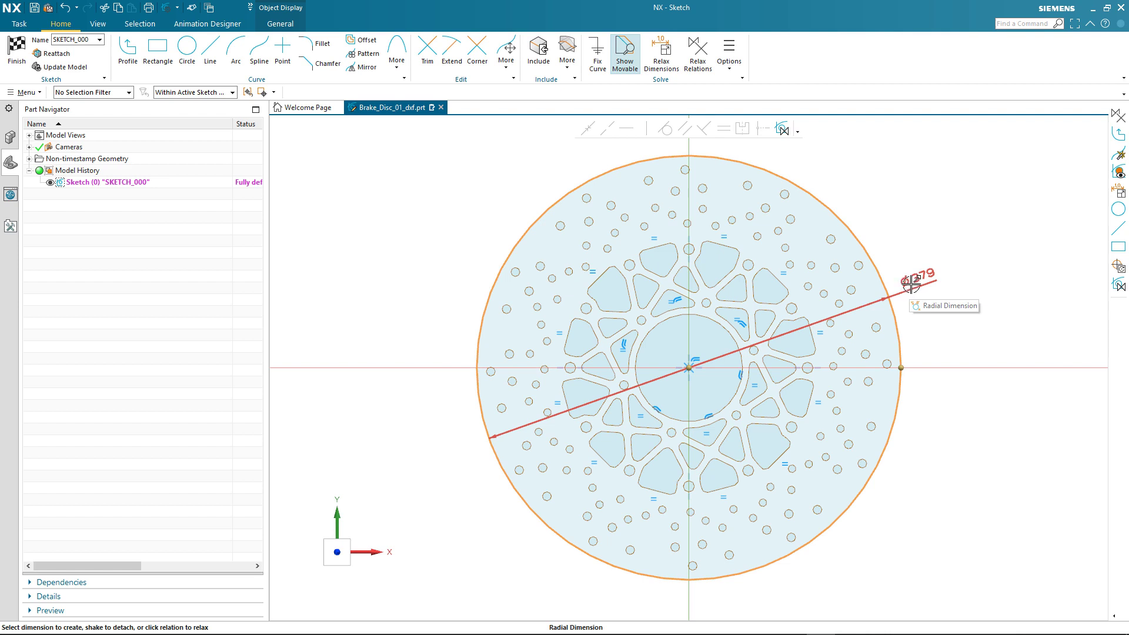
double_click(911, 284)
text(400)
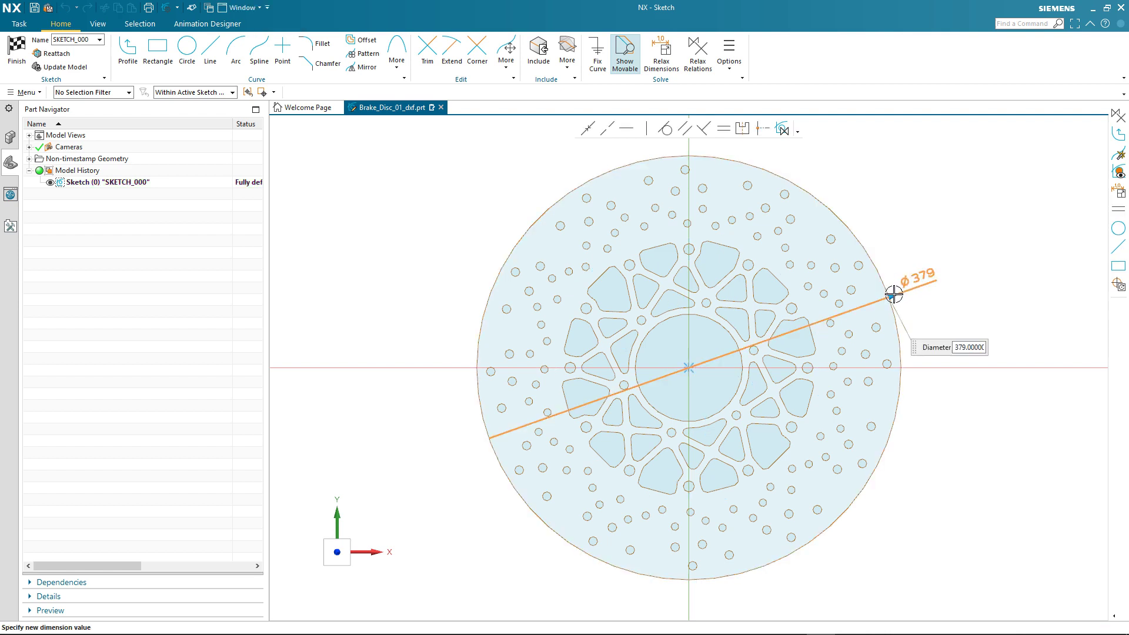
key(Return)
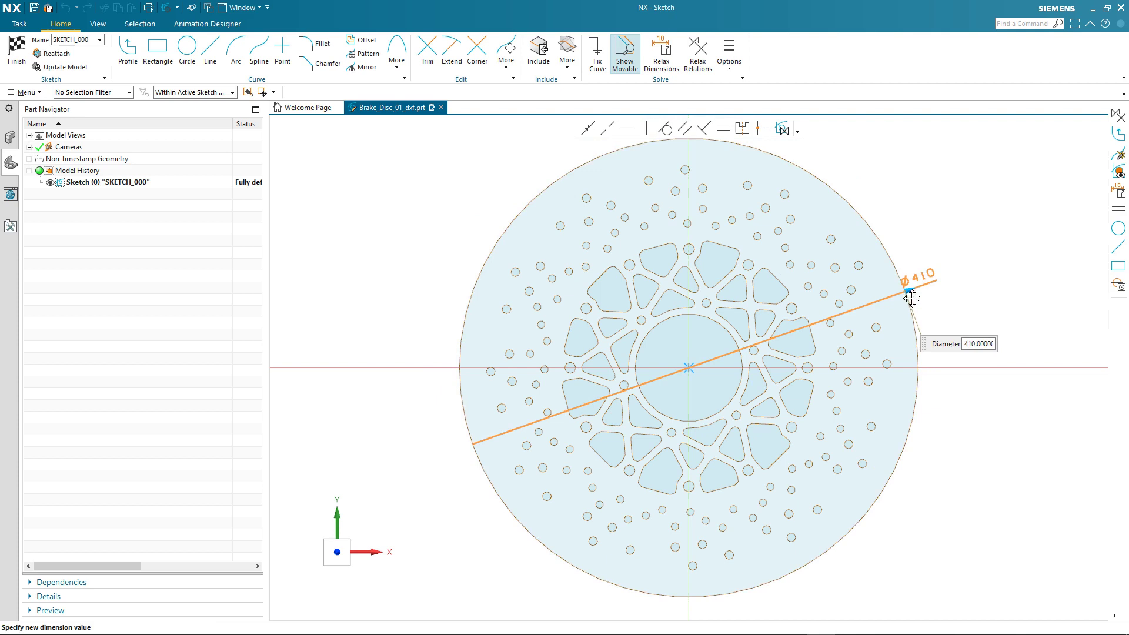
drag(906, 304, 888, 318)
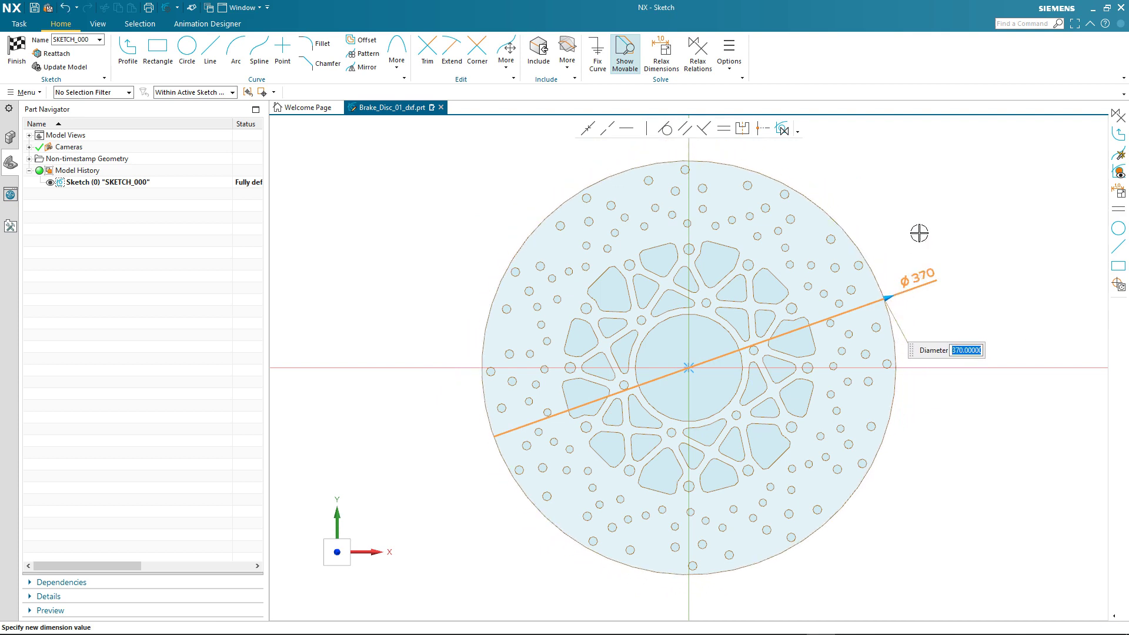
click(920, 234)
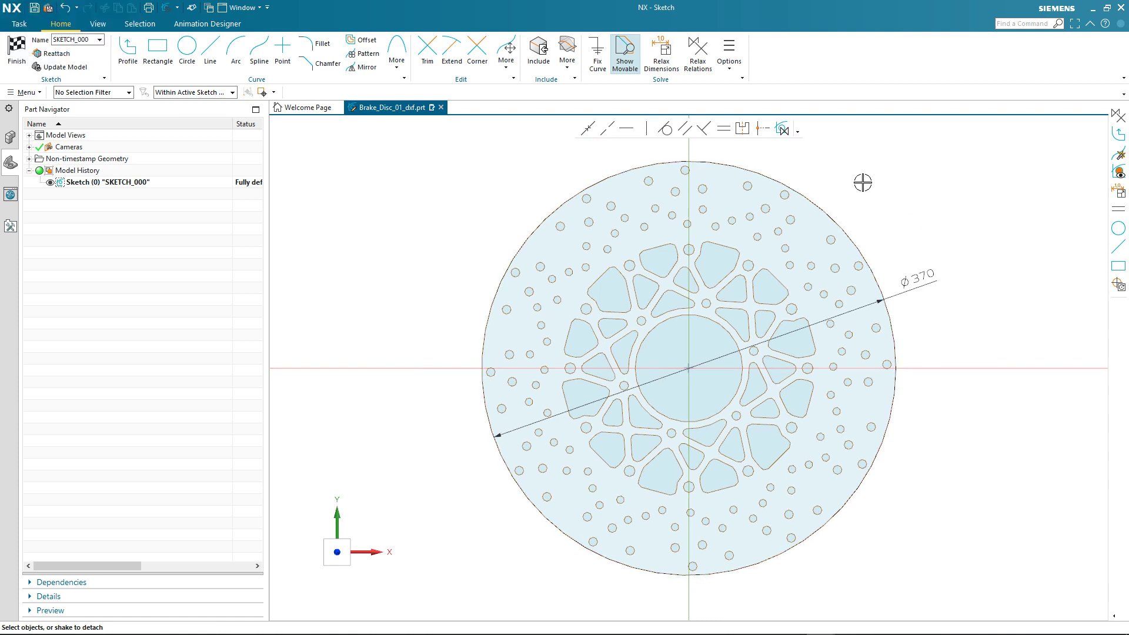
Step: Add a diameter dimension to a small hole in the innermost perforation ring and set it to 8 mm
click(786, 247)
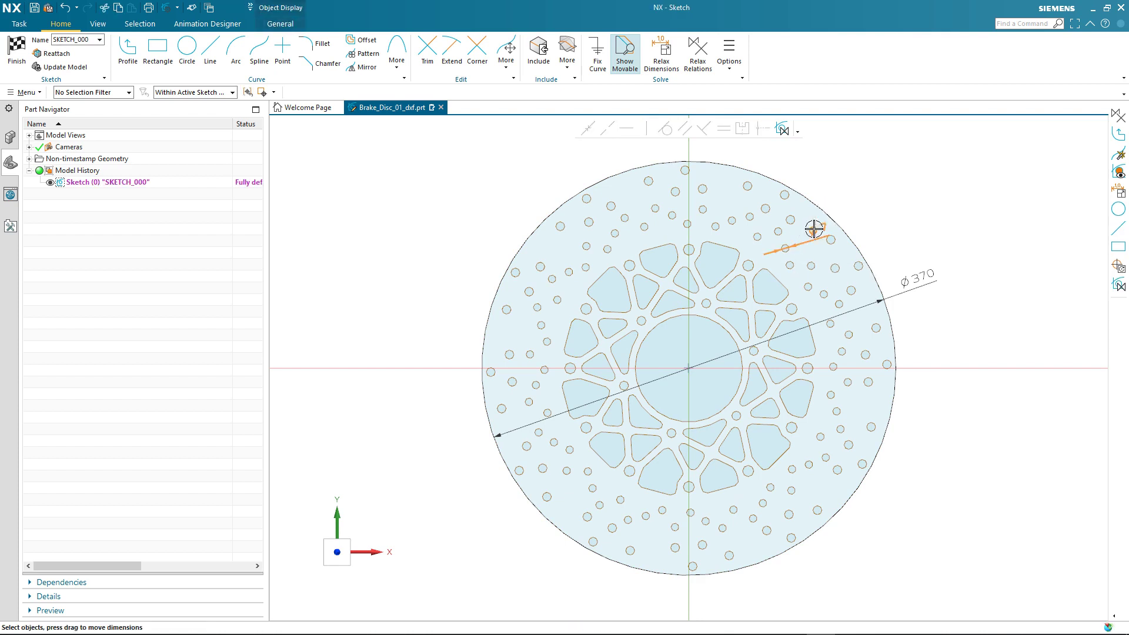
click(812, 227)
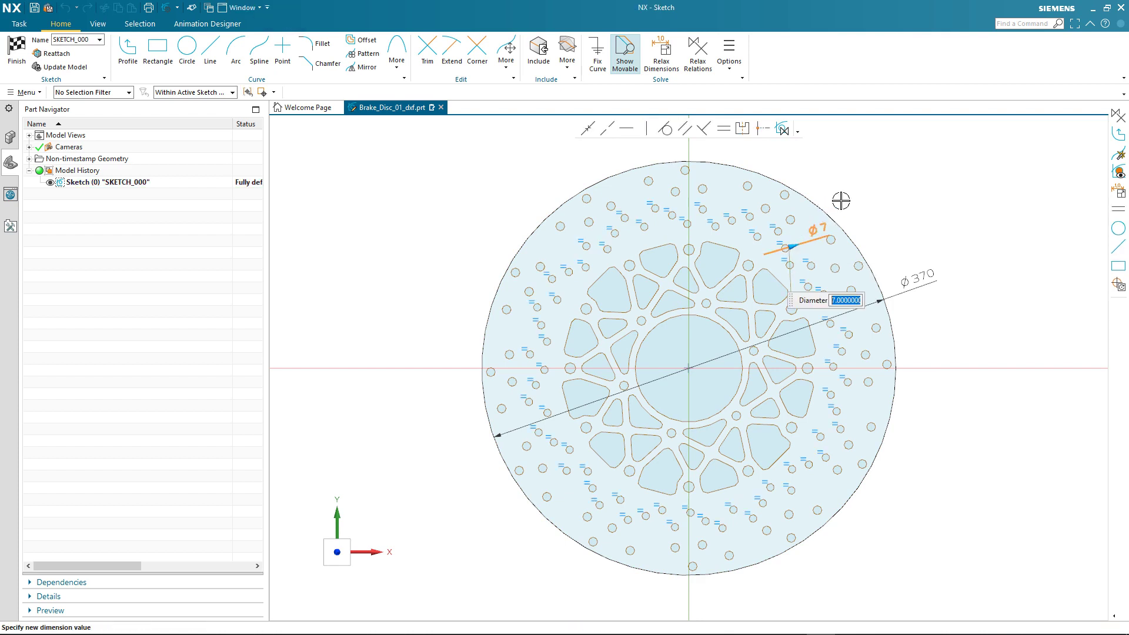
double_click(845, 302)
text(8)
key(Return)
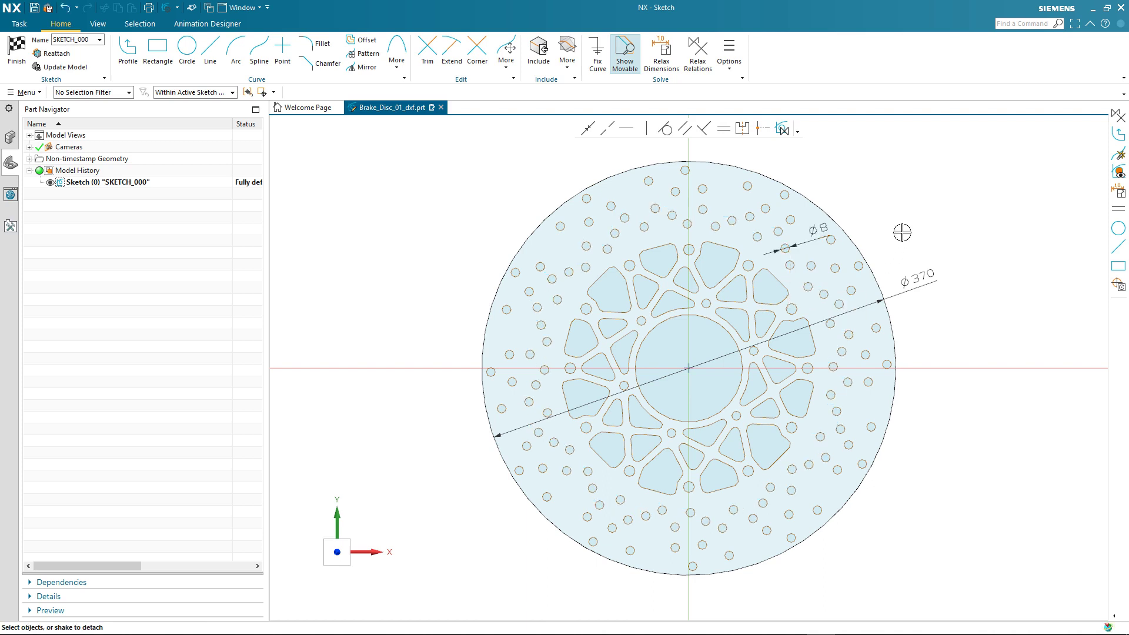
Step: Add a diameter dimension to the large central hole and set it to 100 mm
scroll(712, 346, up, 3)
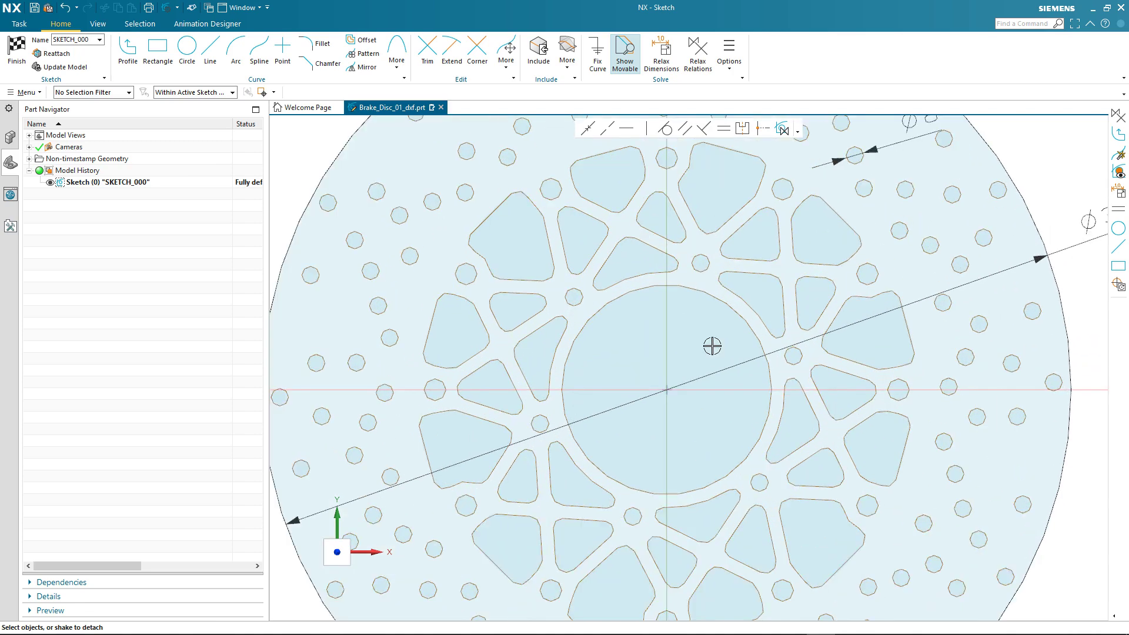
scroll(712, 346, up, 1)
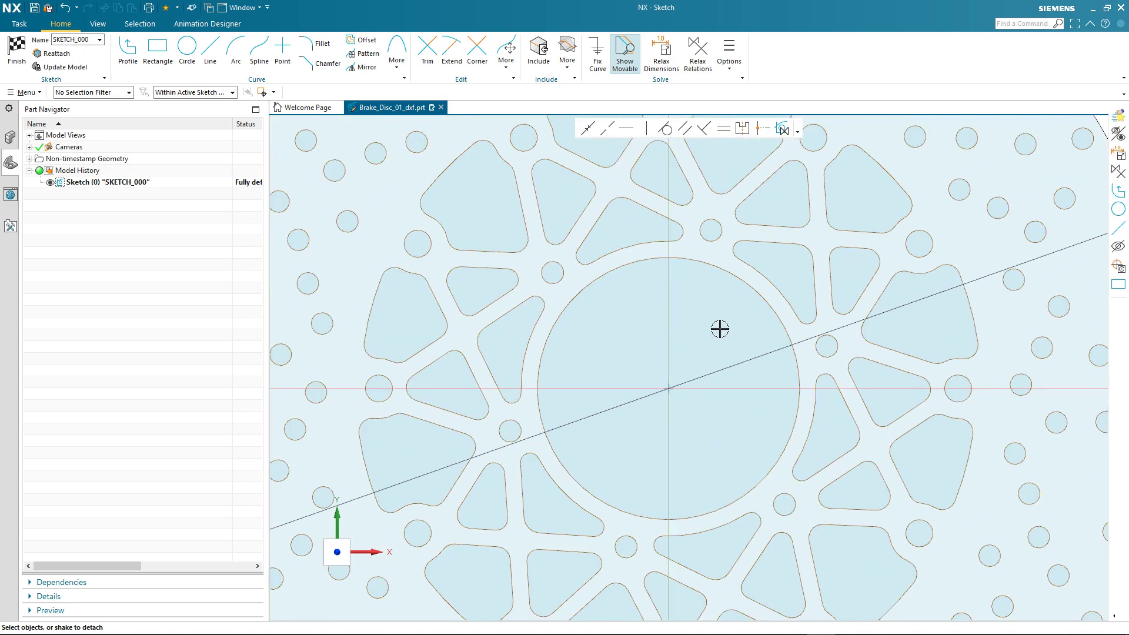
click(754, 289)
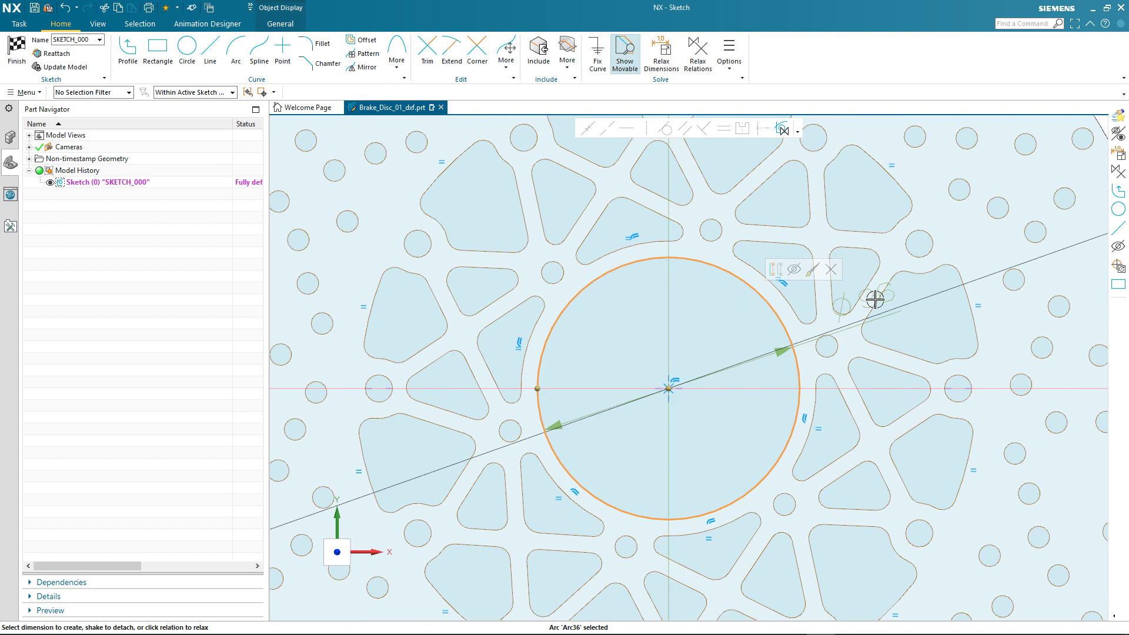
key(d)
click(713, 325)
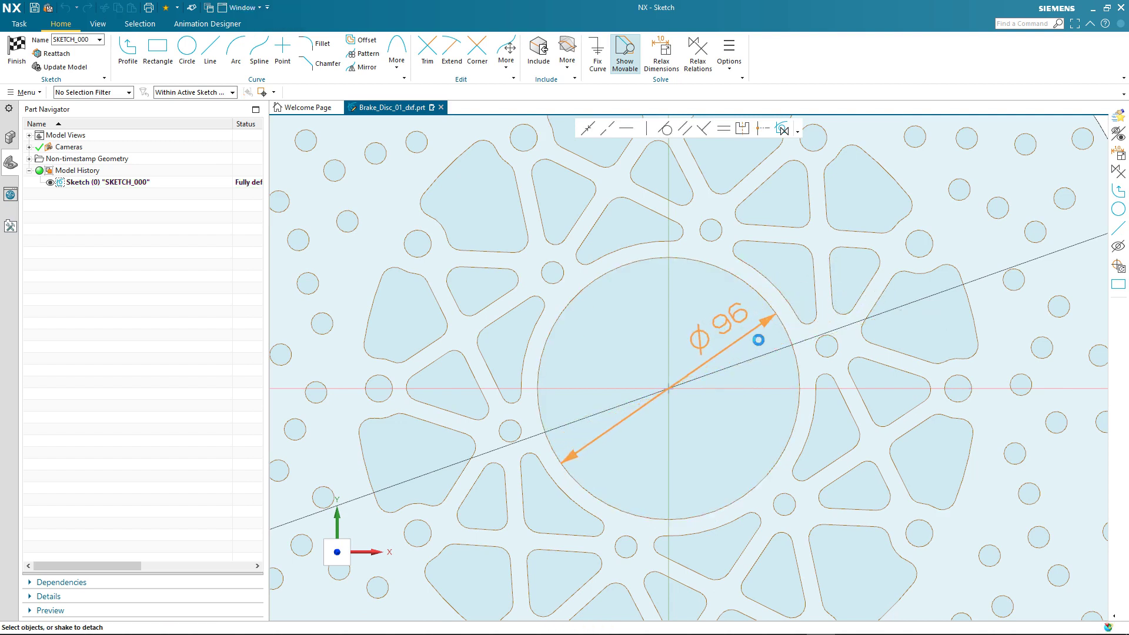
double_click(758, 340)
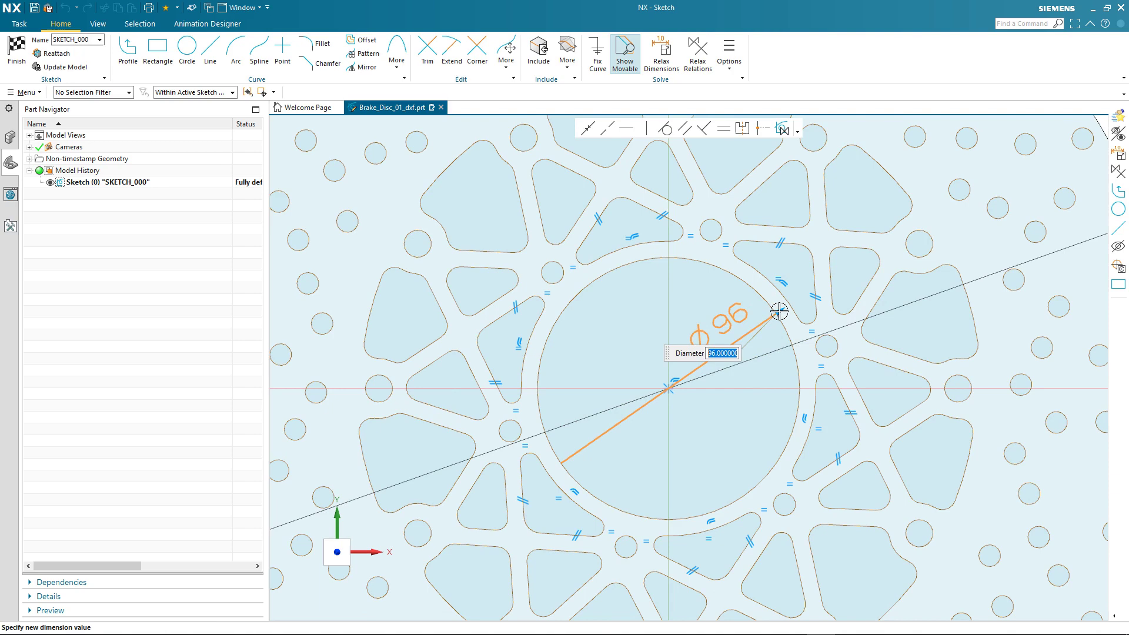
mouse_move(778, 311)
mouse_down()
mouse_move(756, 328)
mouse_move(793, 324)
mouse_up()
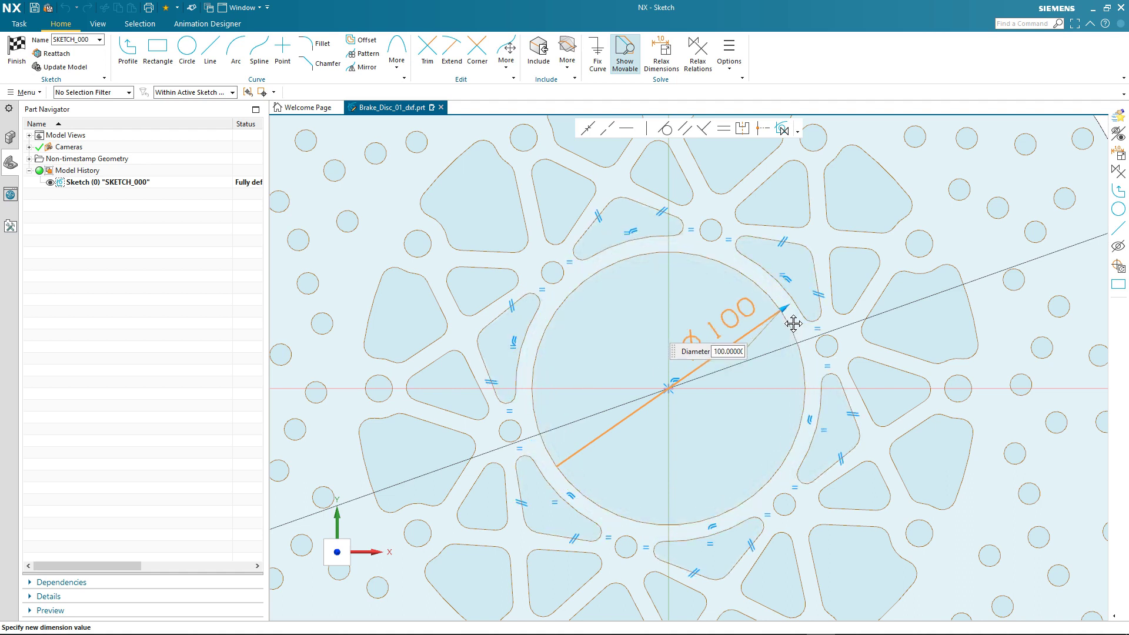
drag(794, 324, 793, 324)
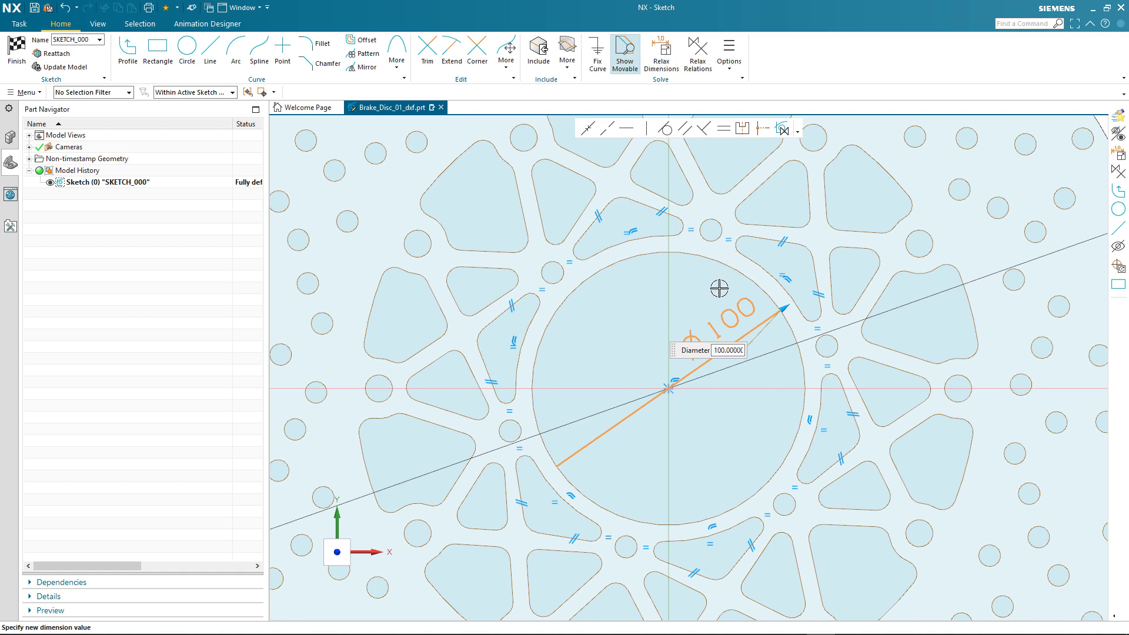
key(Escape)
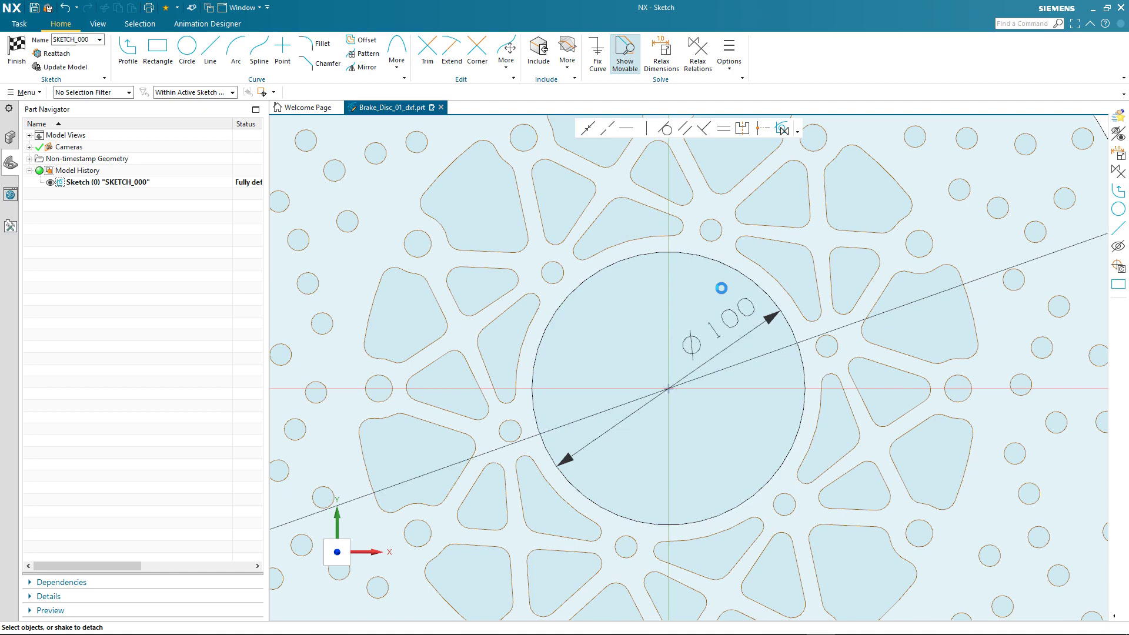
Step: Draw a circle centred on the sketch origin through the centres of the outermost small holes and convert it to reference
key(ctrl+f)
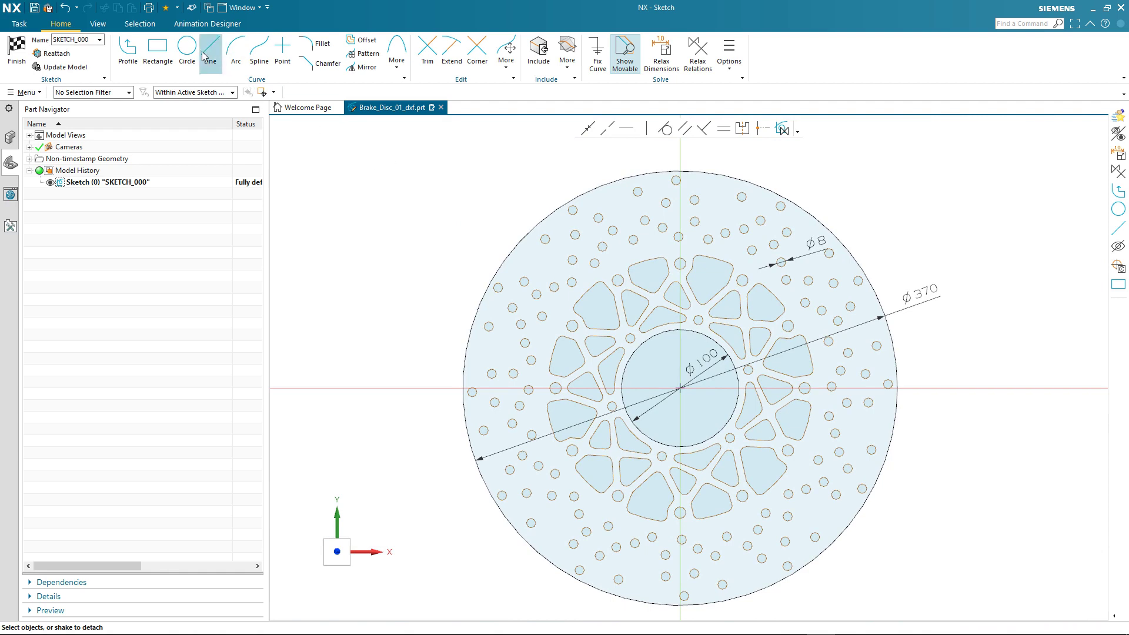
key(o)
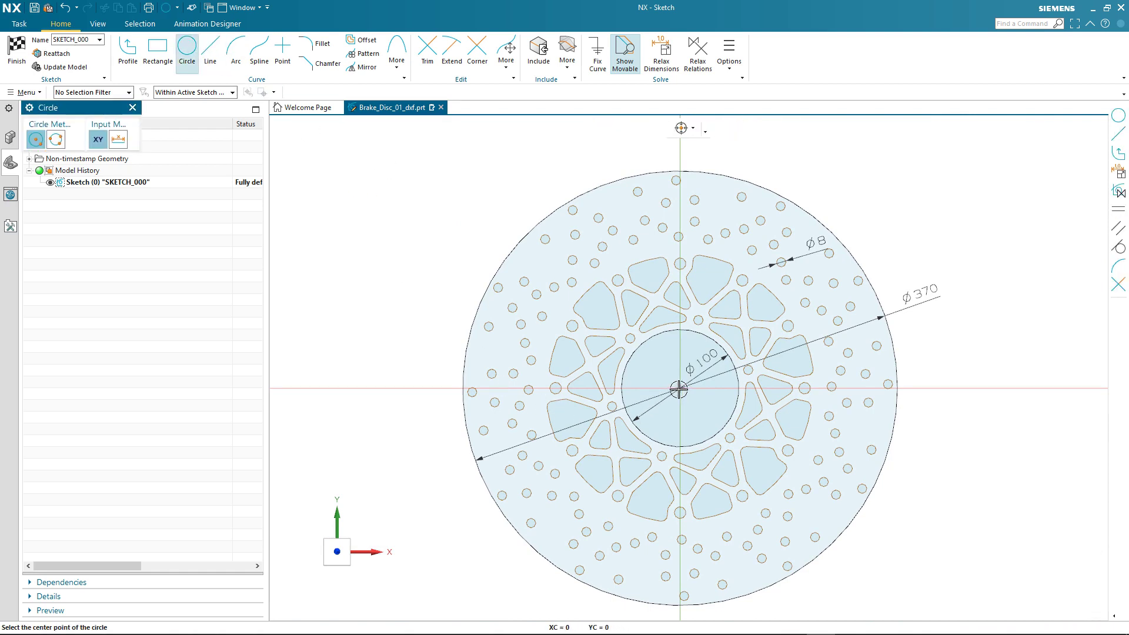
click(678, 388)
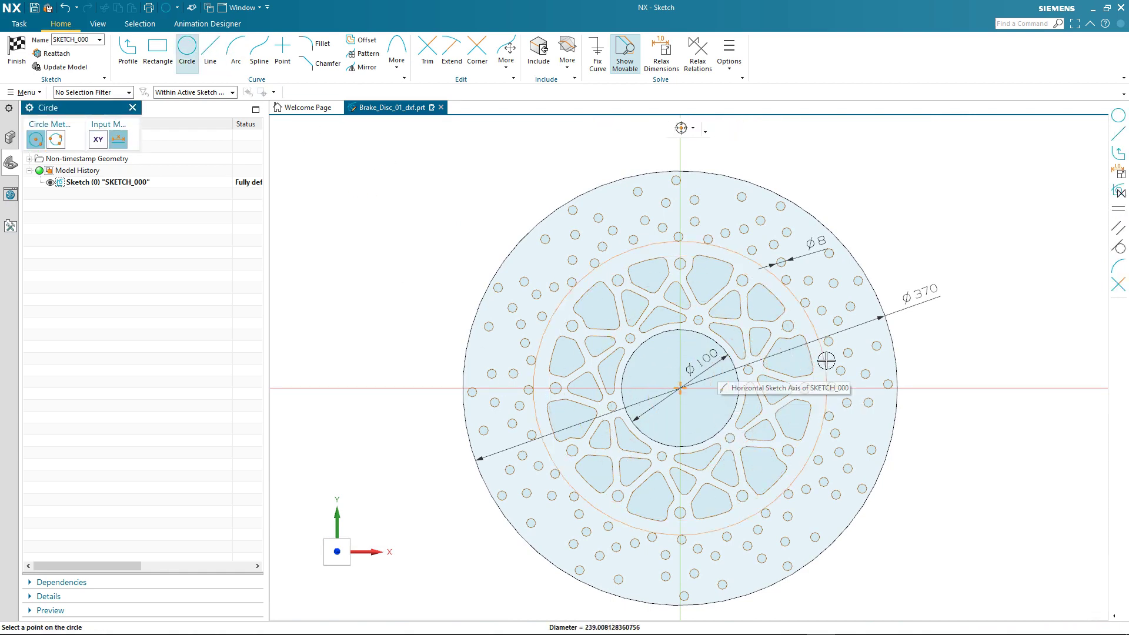
click(887, 384)
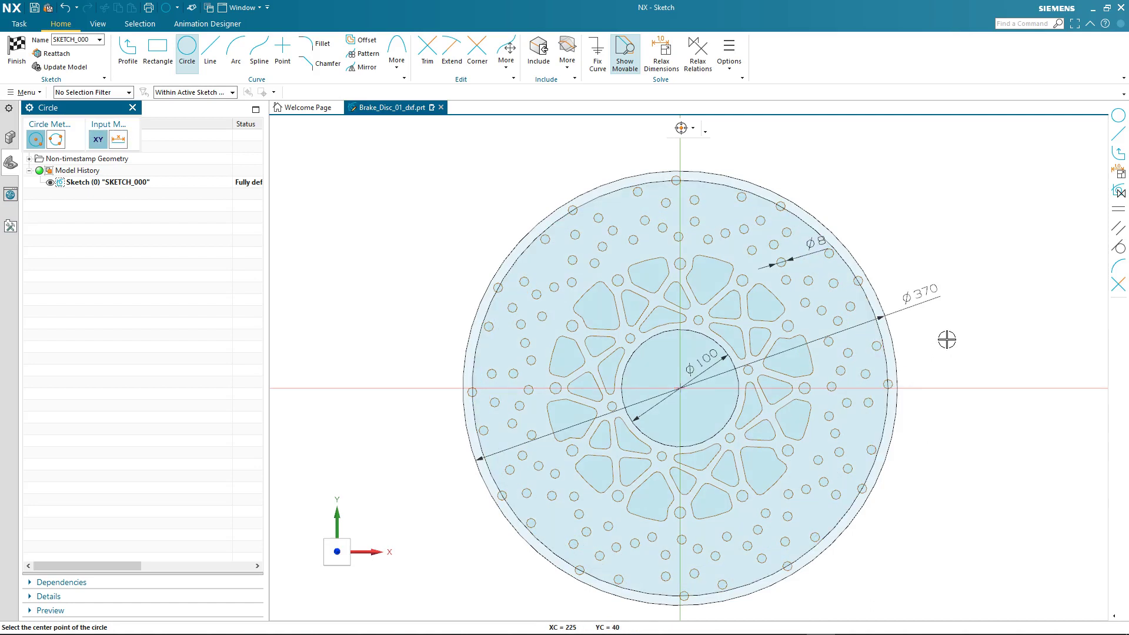
key(Escape)
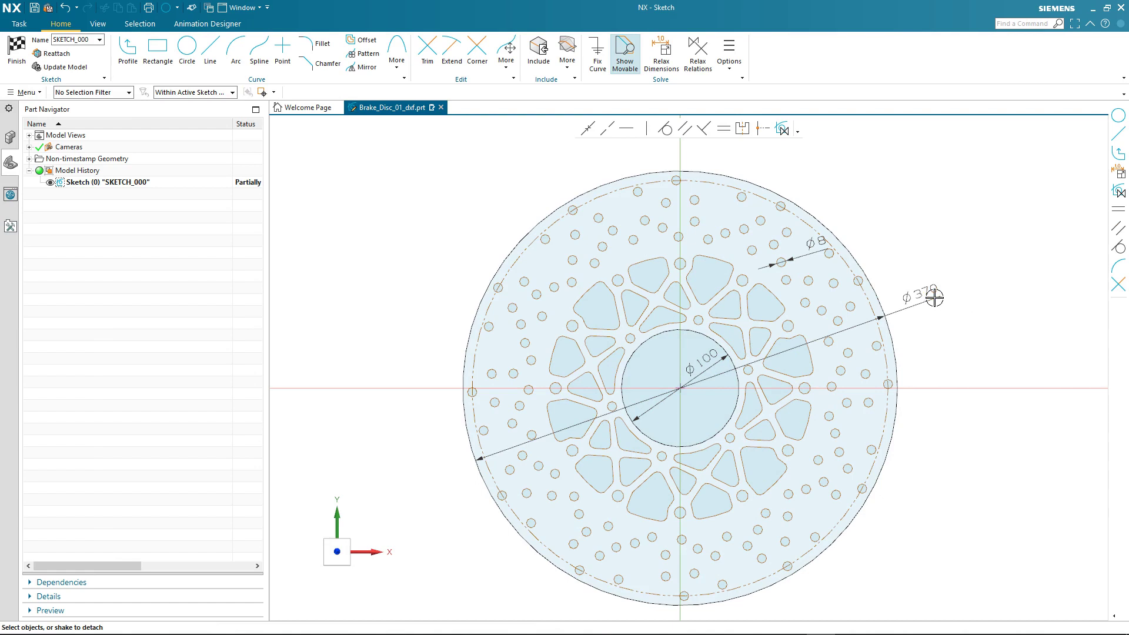
Step: Set the diameter of the disc's outer circle to 355 mm
double_click(918, 301)
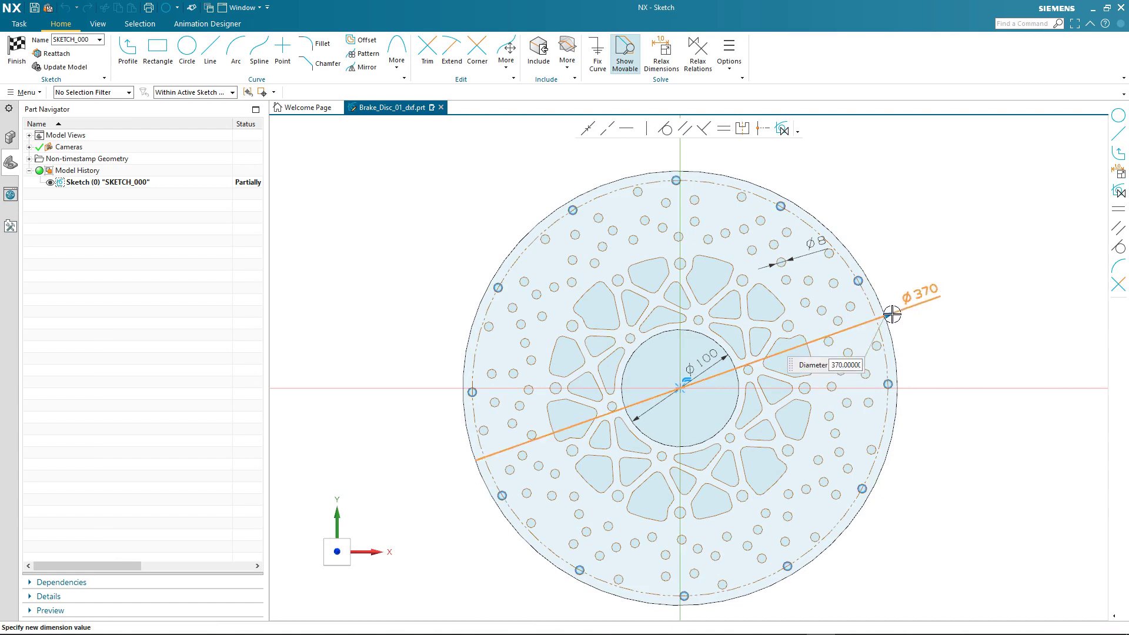
drag(891, 314, 929, 347)
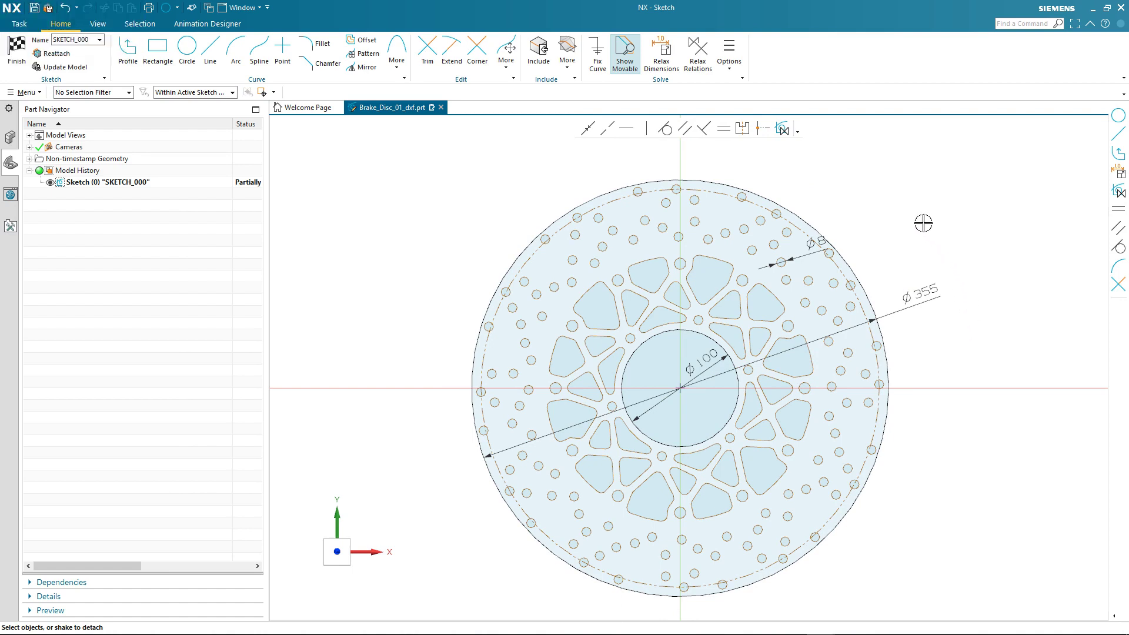
key(ctrl+f)
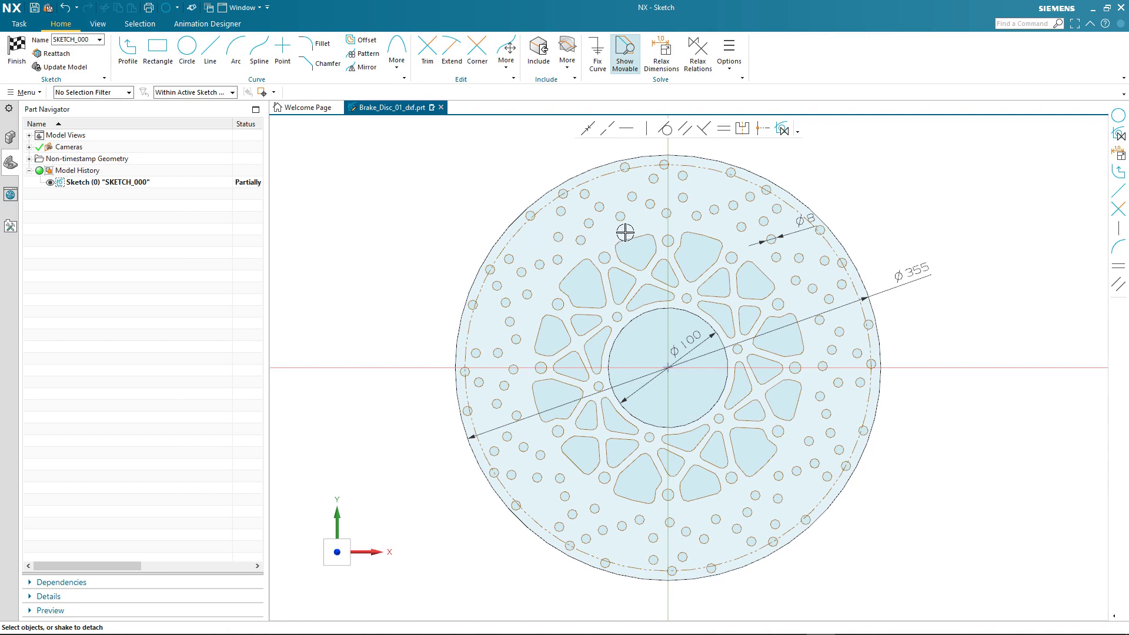
Step: Turn on Rotate Drag and try to rotate the small holes in the upper part of the disc
click(729, 56)
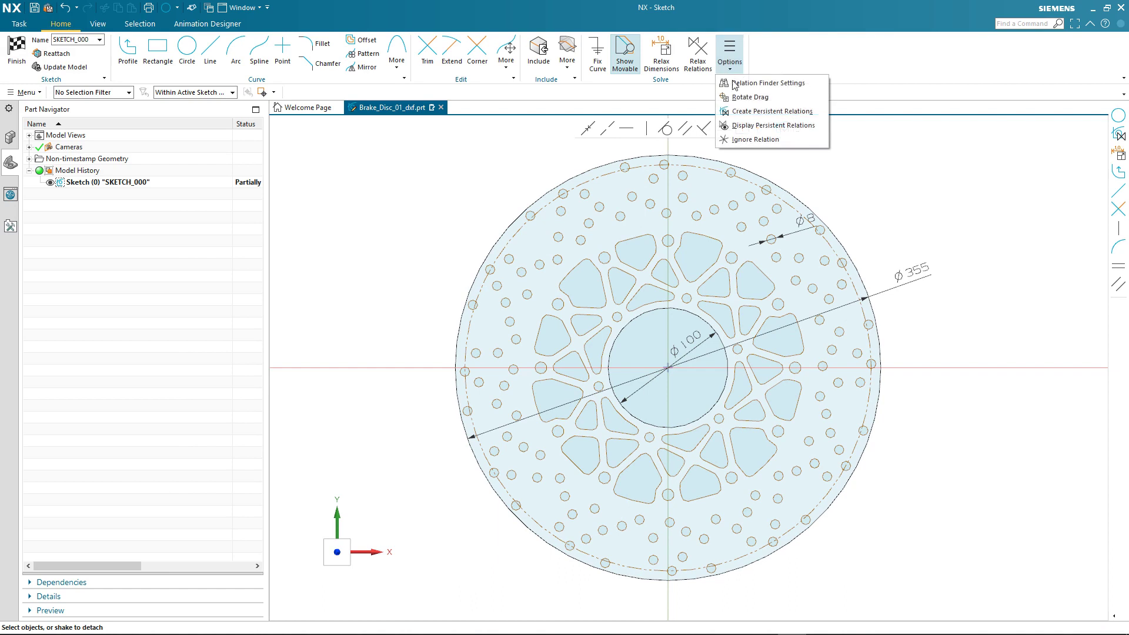
click(745, 98)
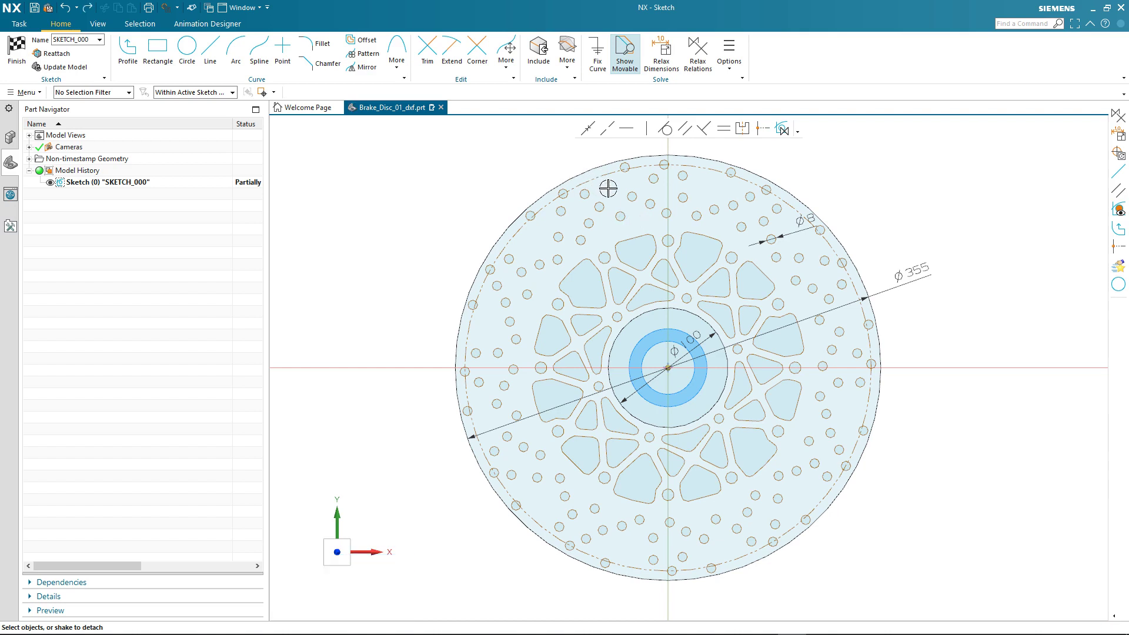
drag(608, 189, 649, 210)
key(Escape)
Step: Draw a line from the sketch origin to the outer edge of the large pocket just right of vertical and convert it to reference
click(210, 52)
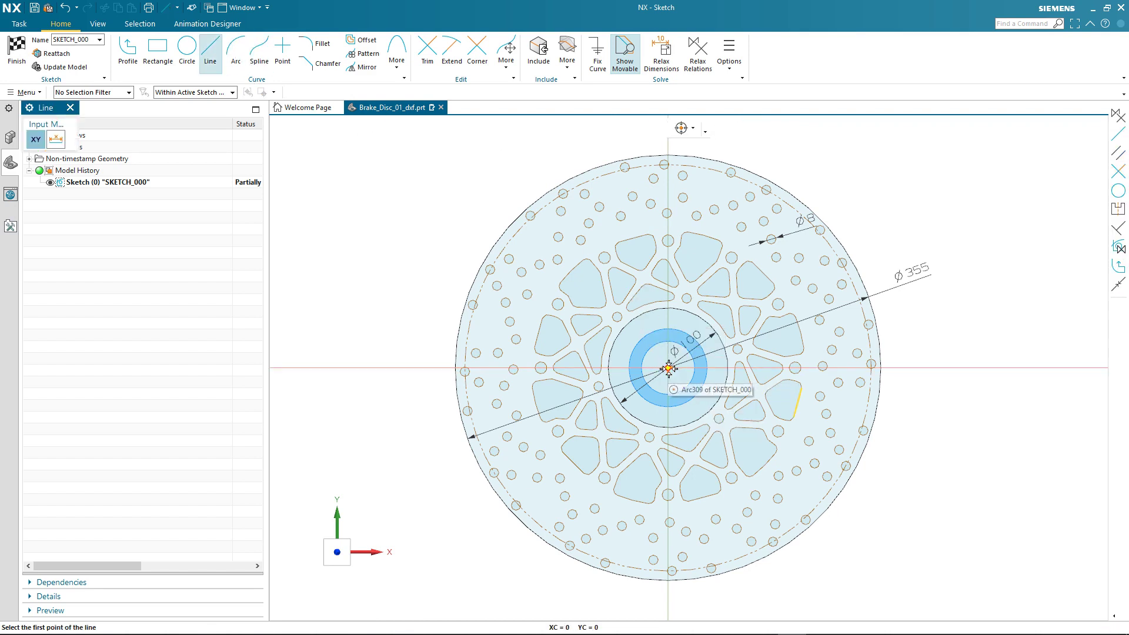
click(668, 369)
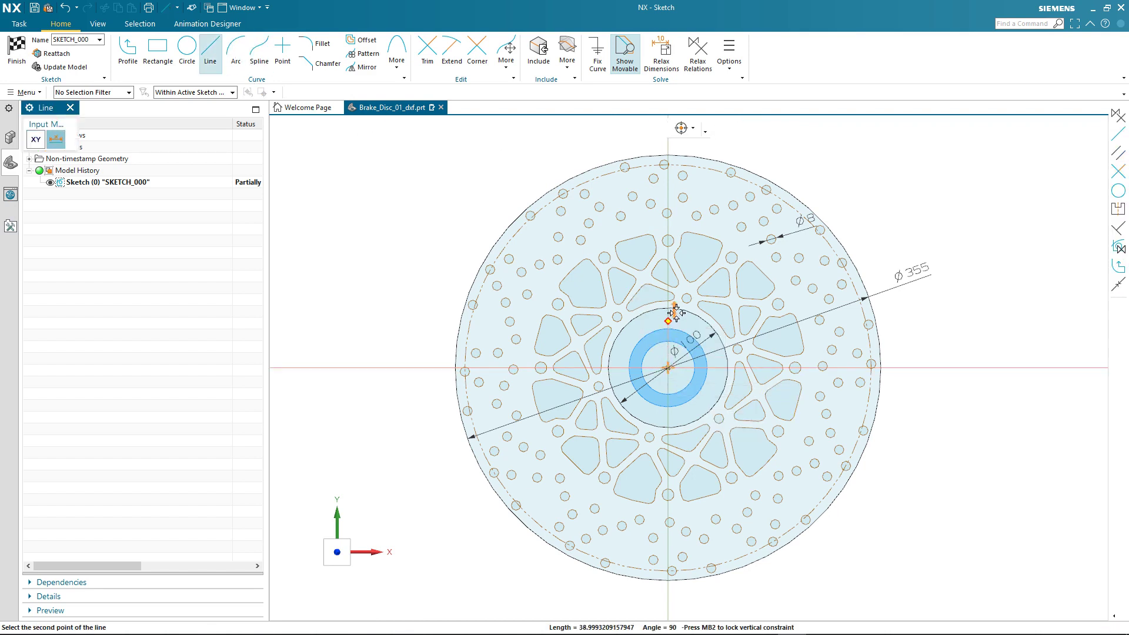
click(704, 236)
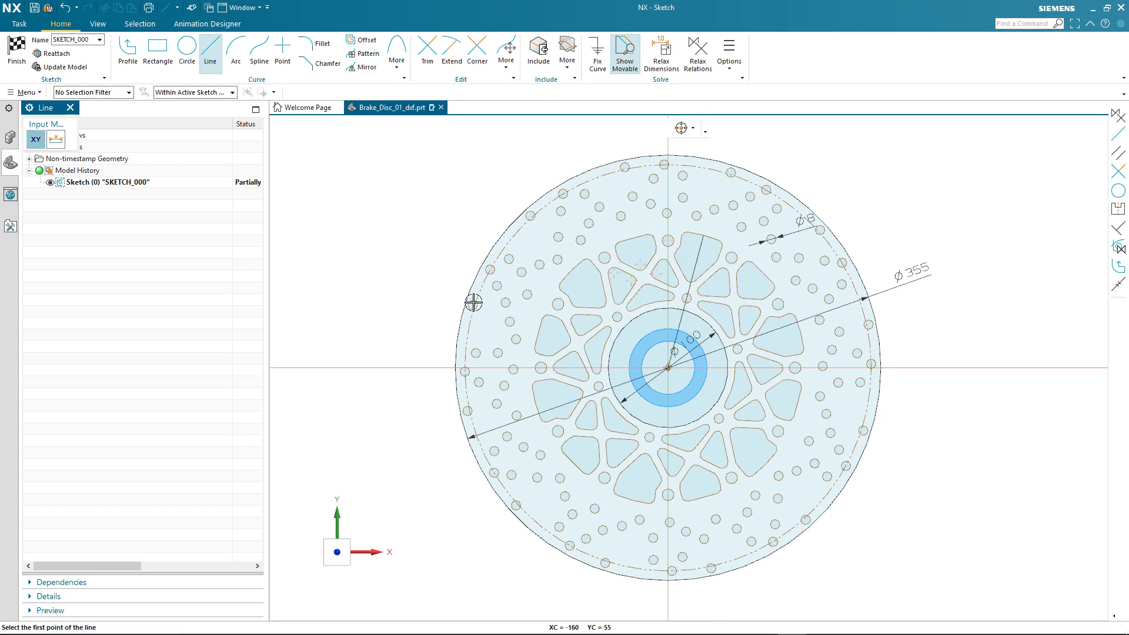
key(Escape)
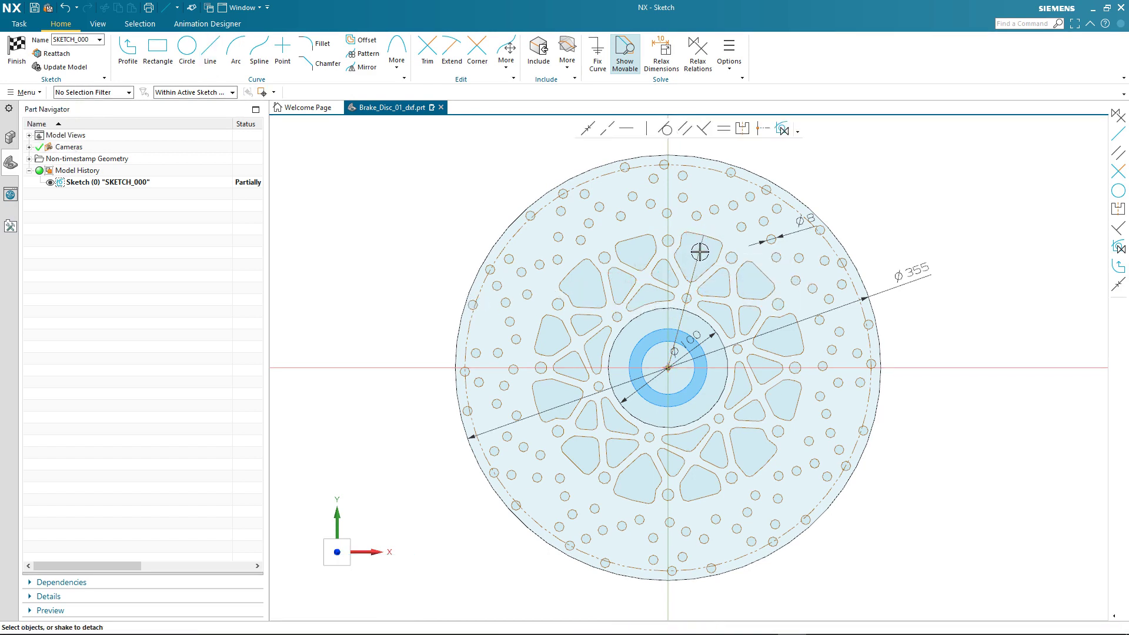
click(700, 252)
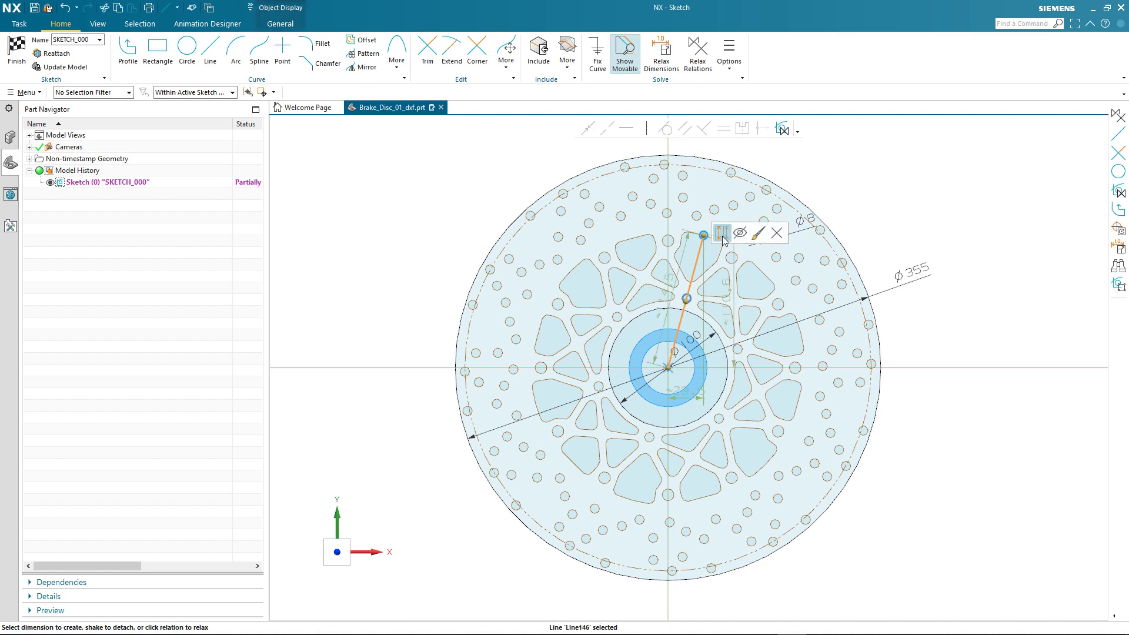
click(722, 235)
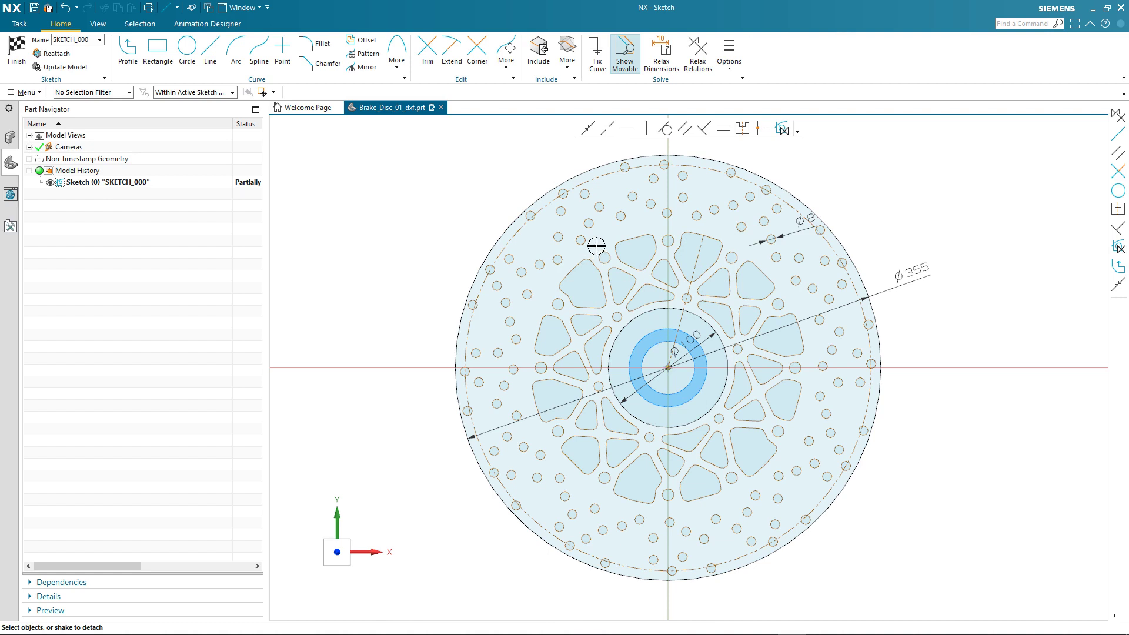
Step: Circle-select the inner pocket and hole pattern with the reference line, relax its relations and rotate it until the reference line is vertical
mouse_move(596, 246)
mouse_down()
mouse_move(570, 260)
mouse_move(586, 250)
mouse_up()
click(273, 91)
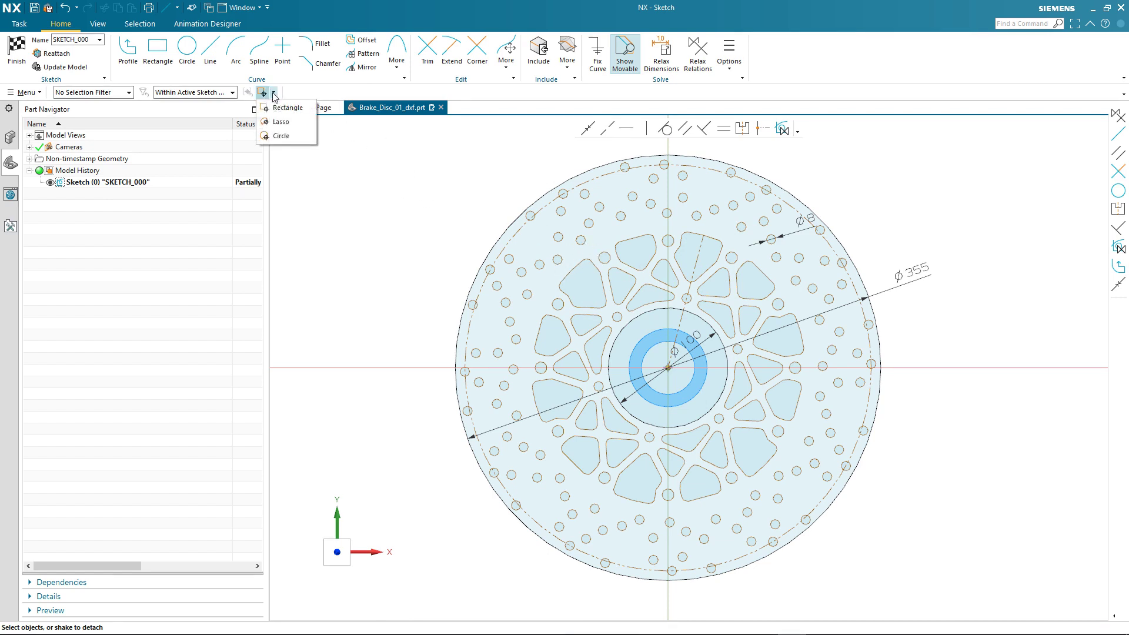
click(281, 134)
mouse_move(595, 245)
mouse_down()
mouse_move(533, 318)
mouse_move(526, 384)
mouse_move(548, 456)
mouse_move(603, 498)
mouse_move(641, 505)
mouse_move(743, 496)
mouse_move(796, 426)
mouse_move(809, 340)
mouse_move(762, 260)
mouse_move(734, 239)
mouse_move(640, 227)
mouse_up()
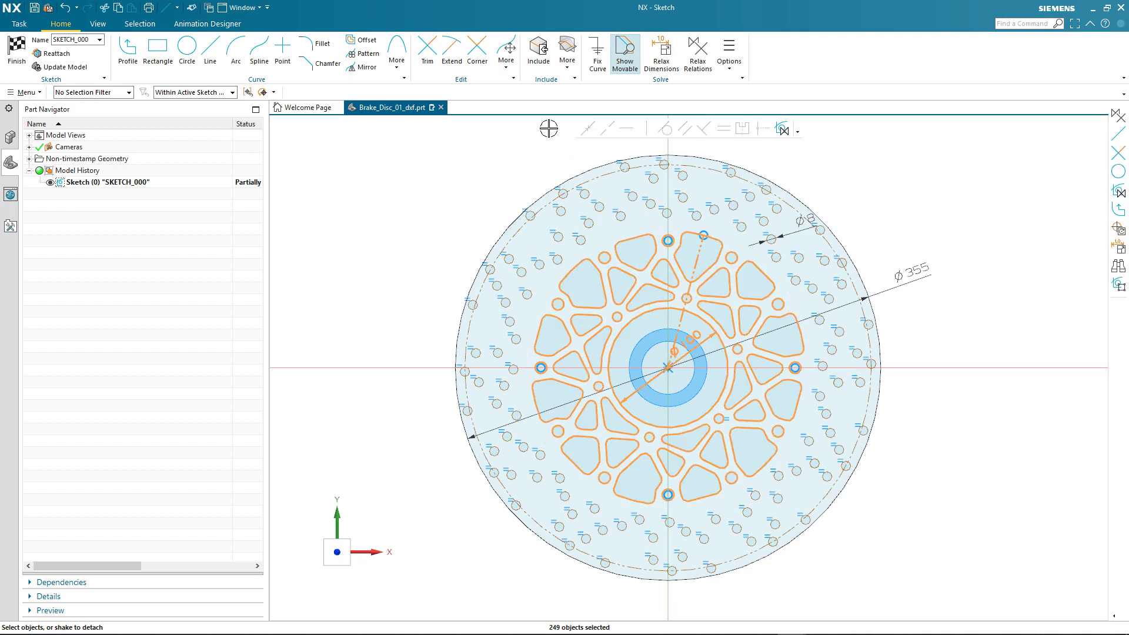
click(698, 63)
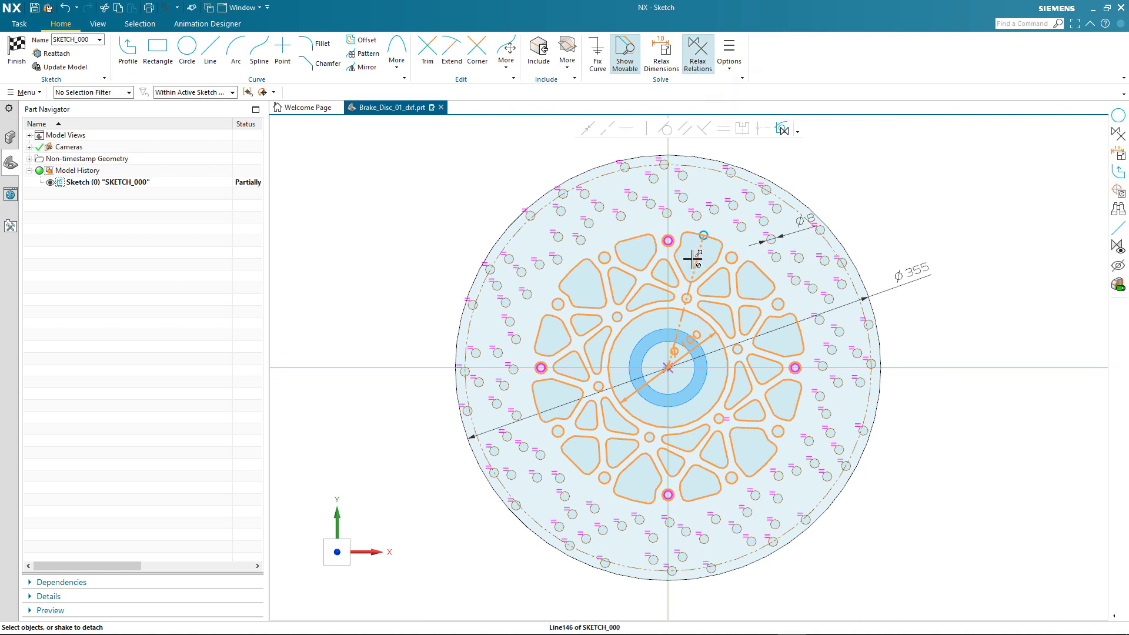
drag(693, 259, 670, 266)
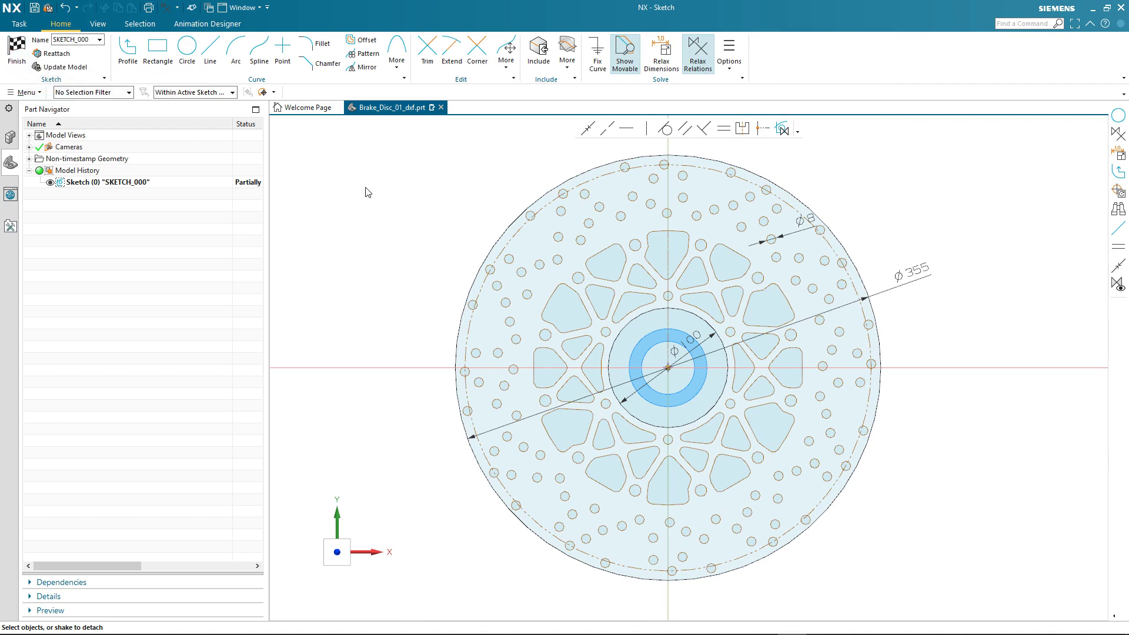
Step: Finish the sketch, and reopen SKETCH_000 to review its geometry before exiting it again
key(ctrl+q)
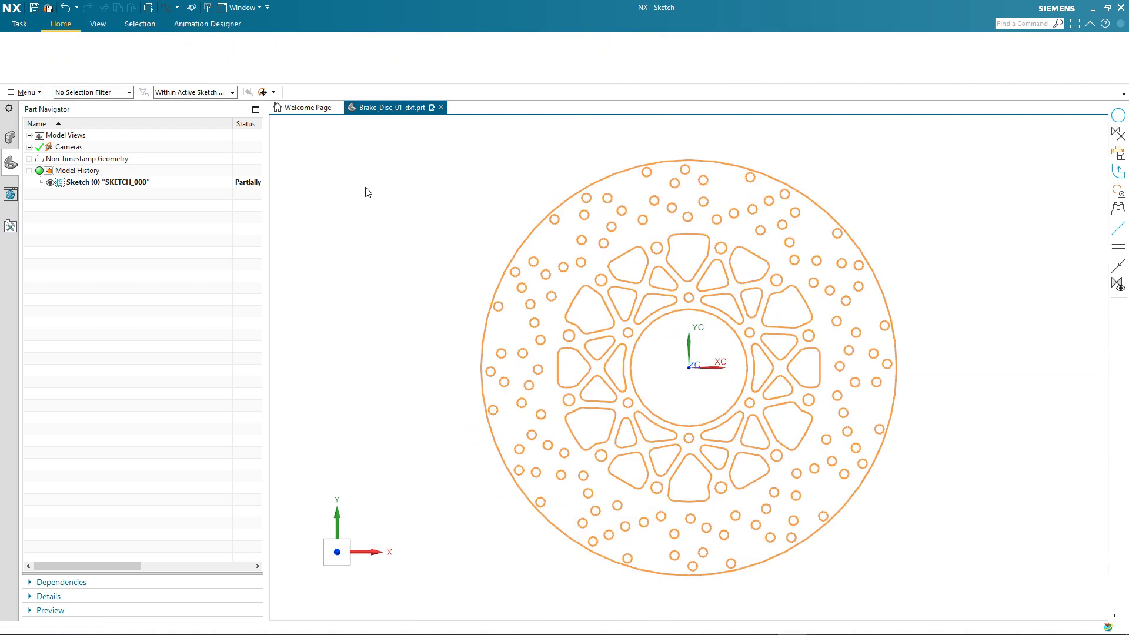
key(Escape)
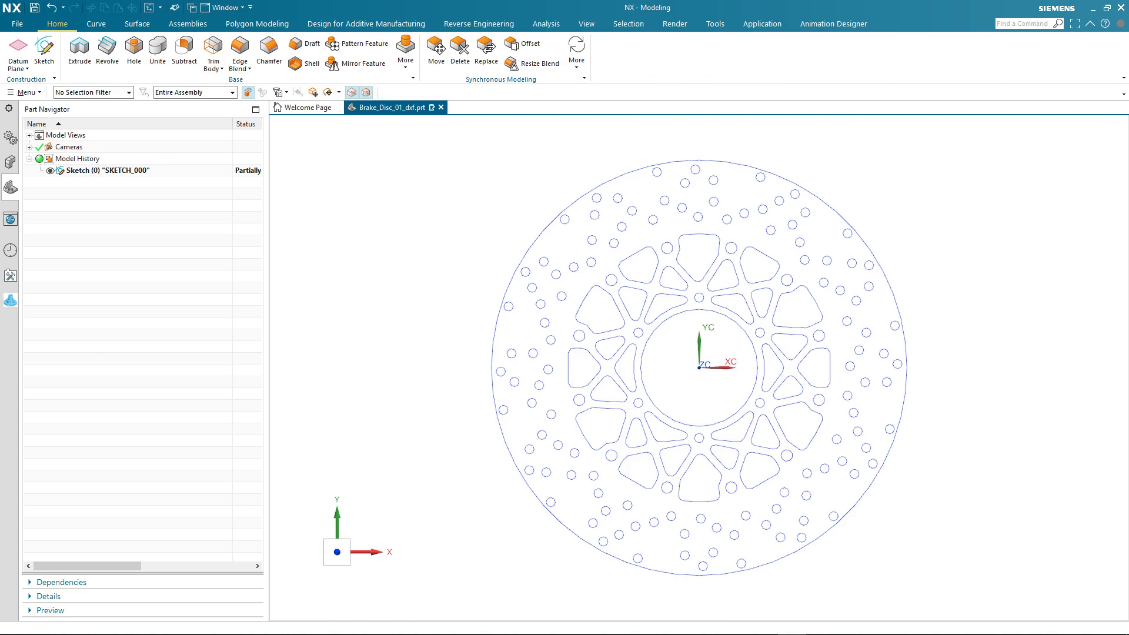
double_click(108, 171)
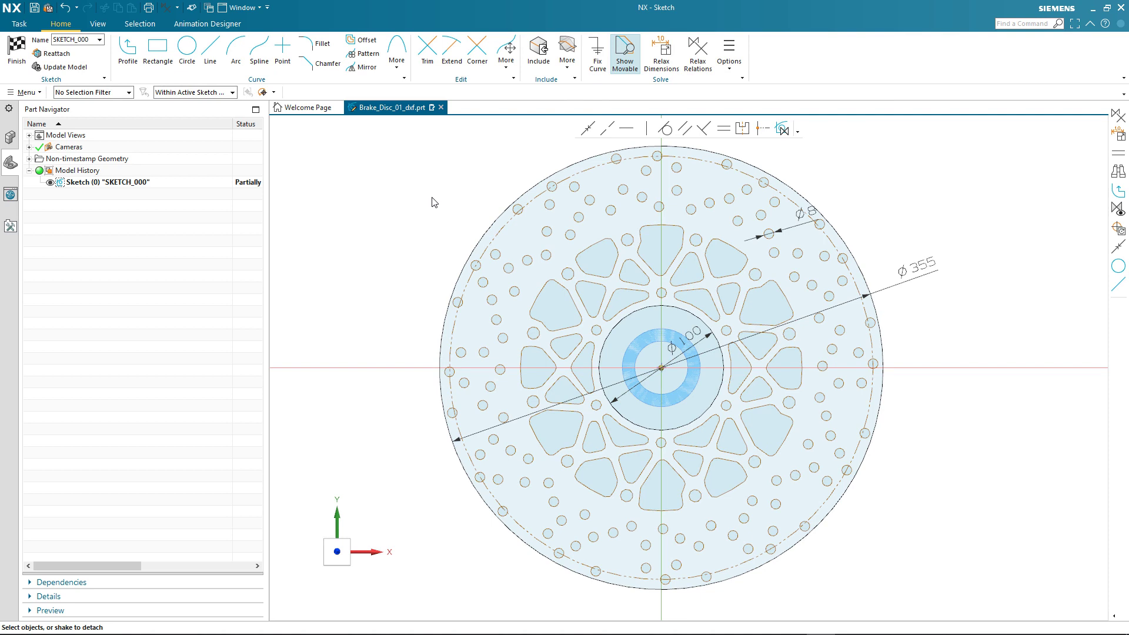
key(ctrl+q)
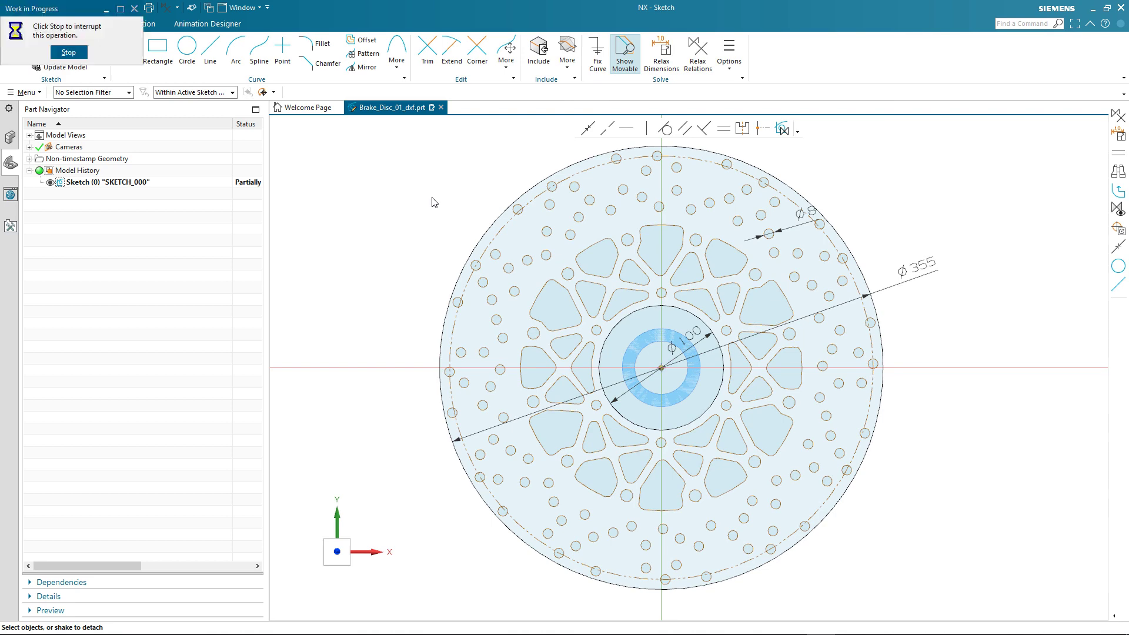